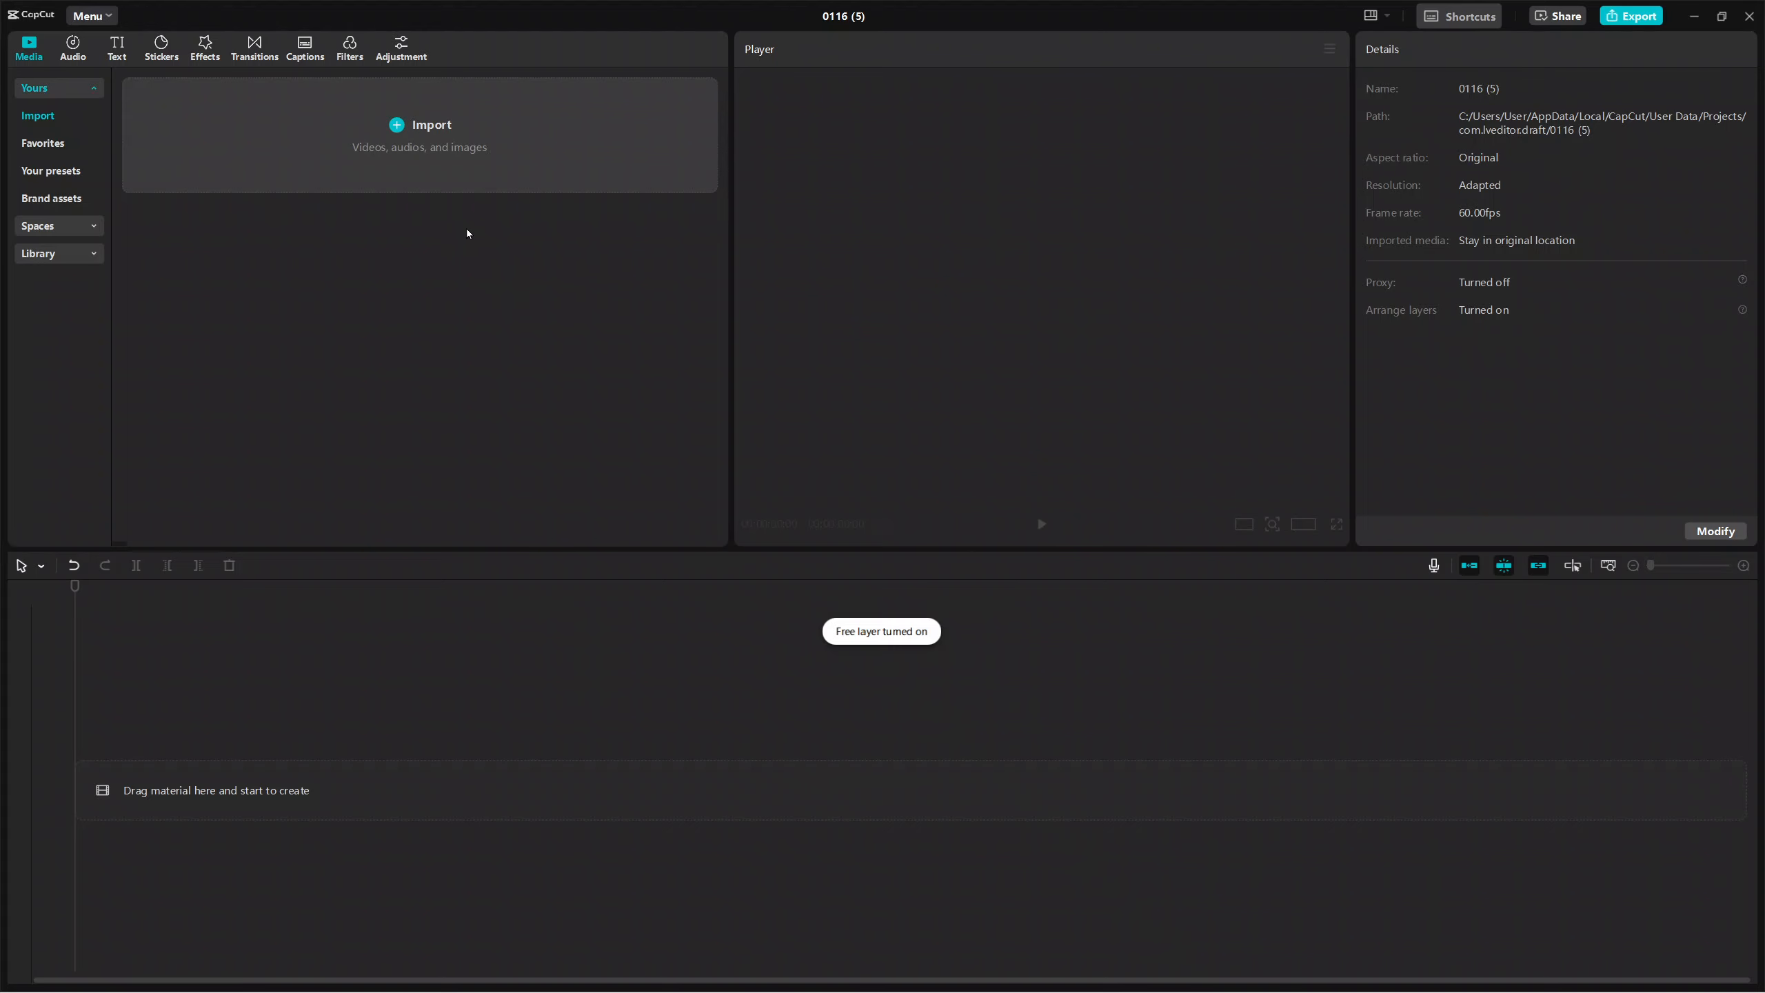
- Import the 241802_small video from the CapCut folder in Downloads
click(404, 141)
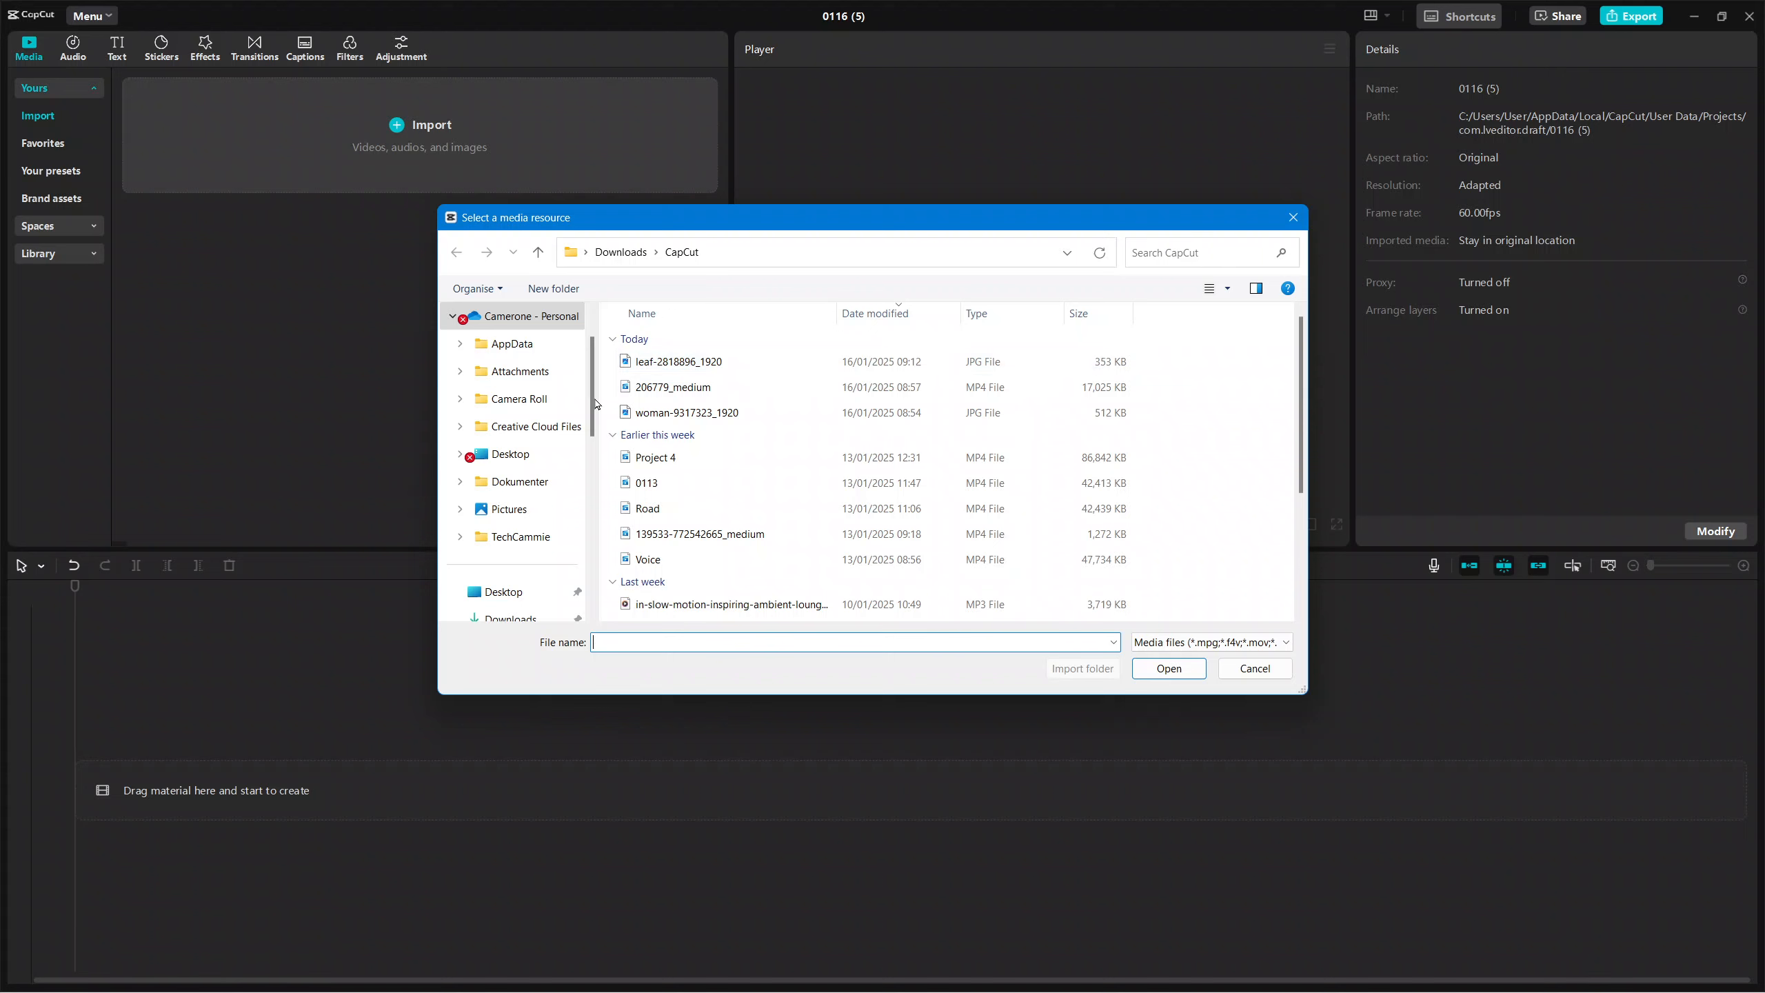
scroll(765, 390, down, 1)
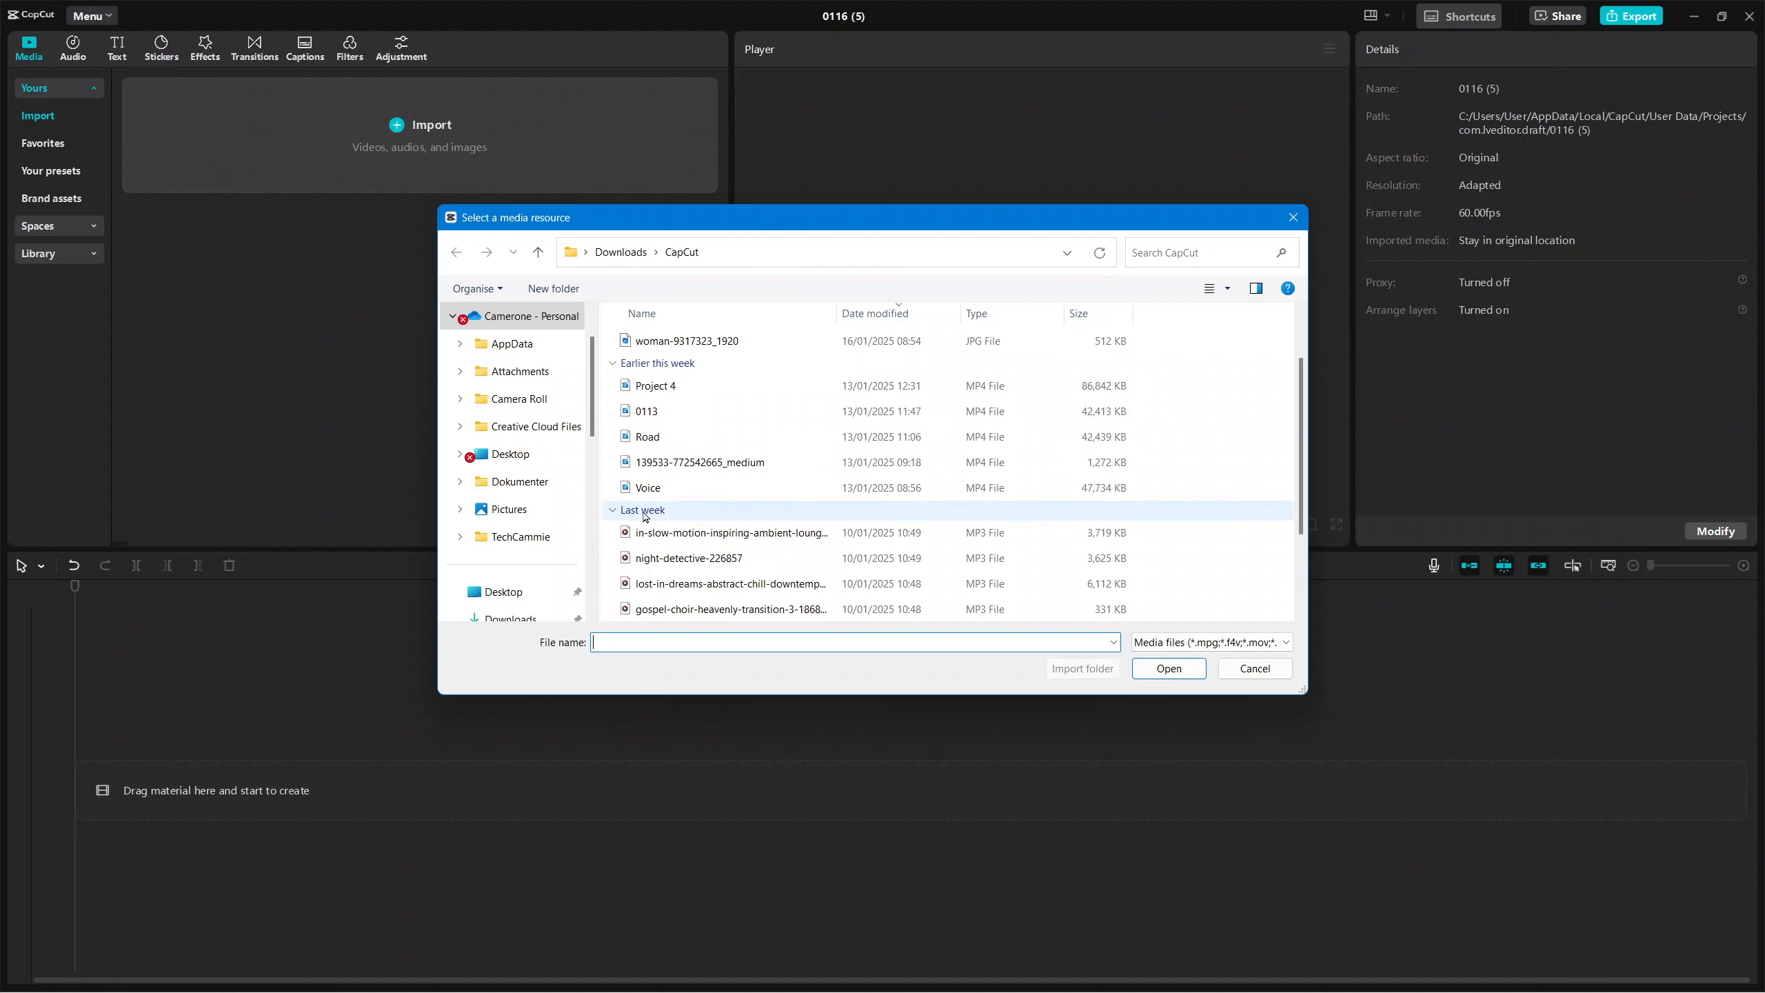
scroll(666, 468, down, 2)
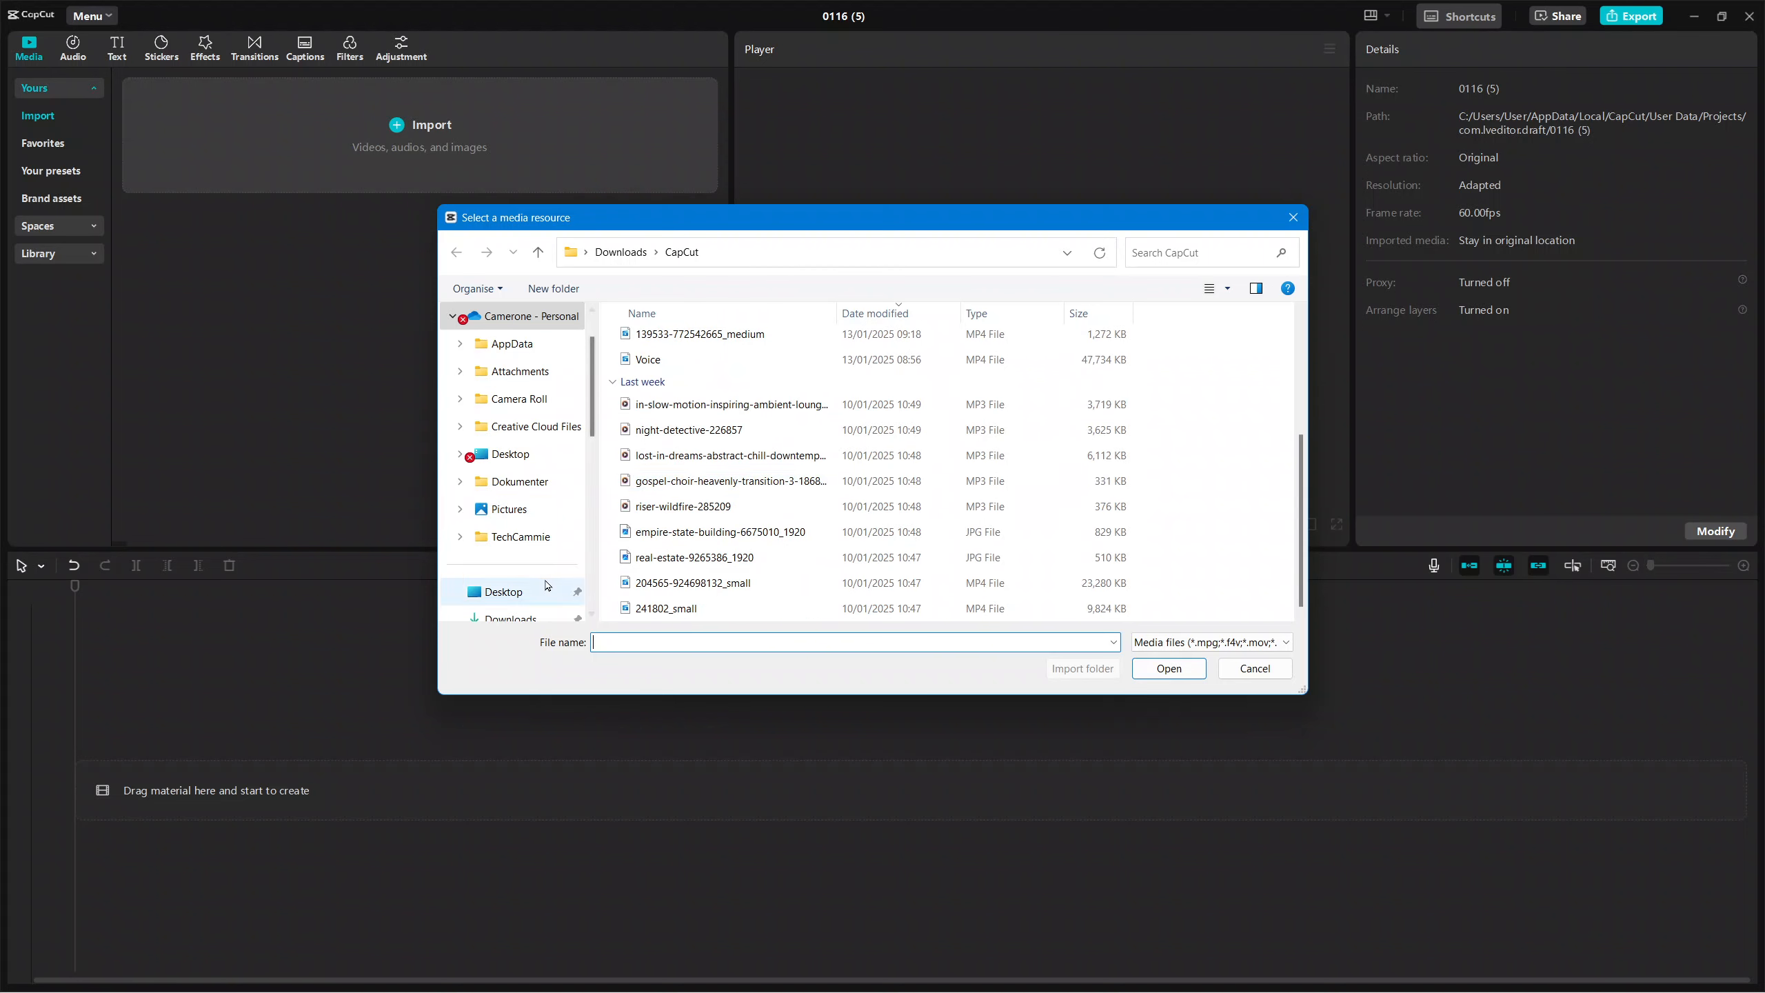
scroll(528, 584, down, 2)
click(544, 454)
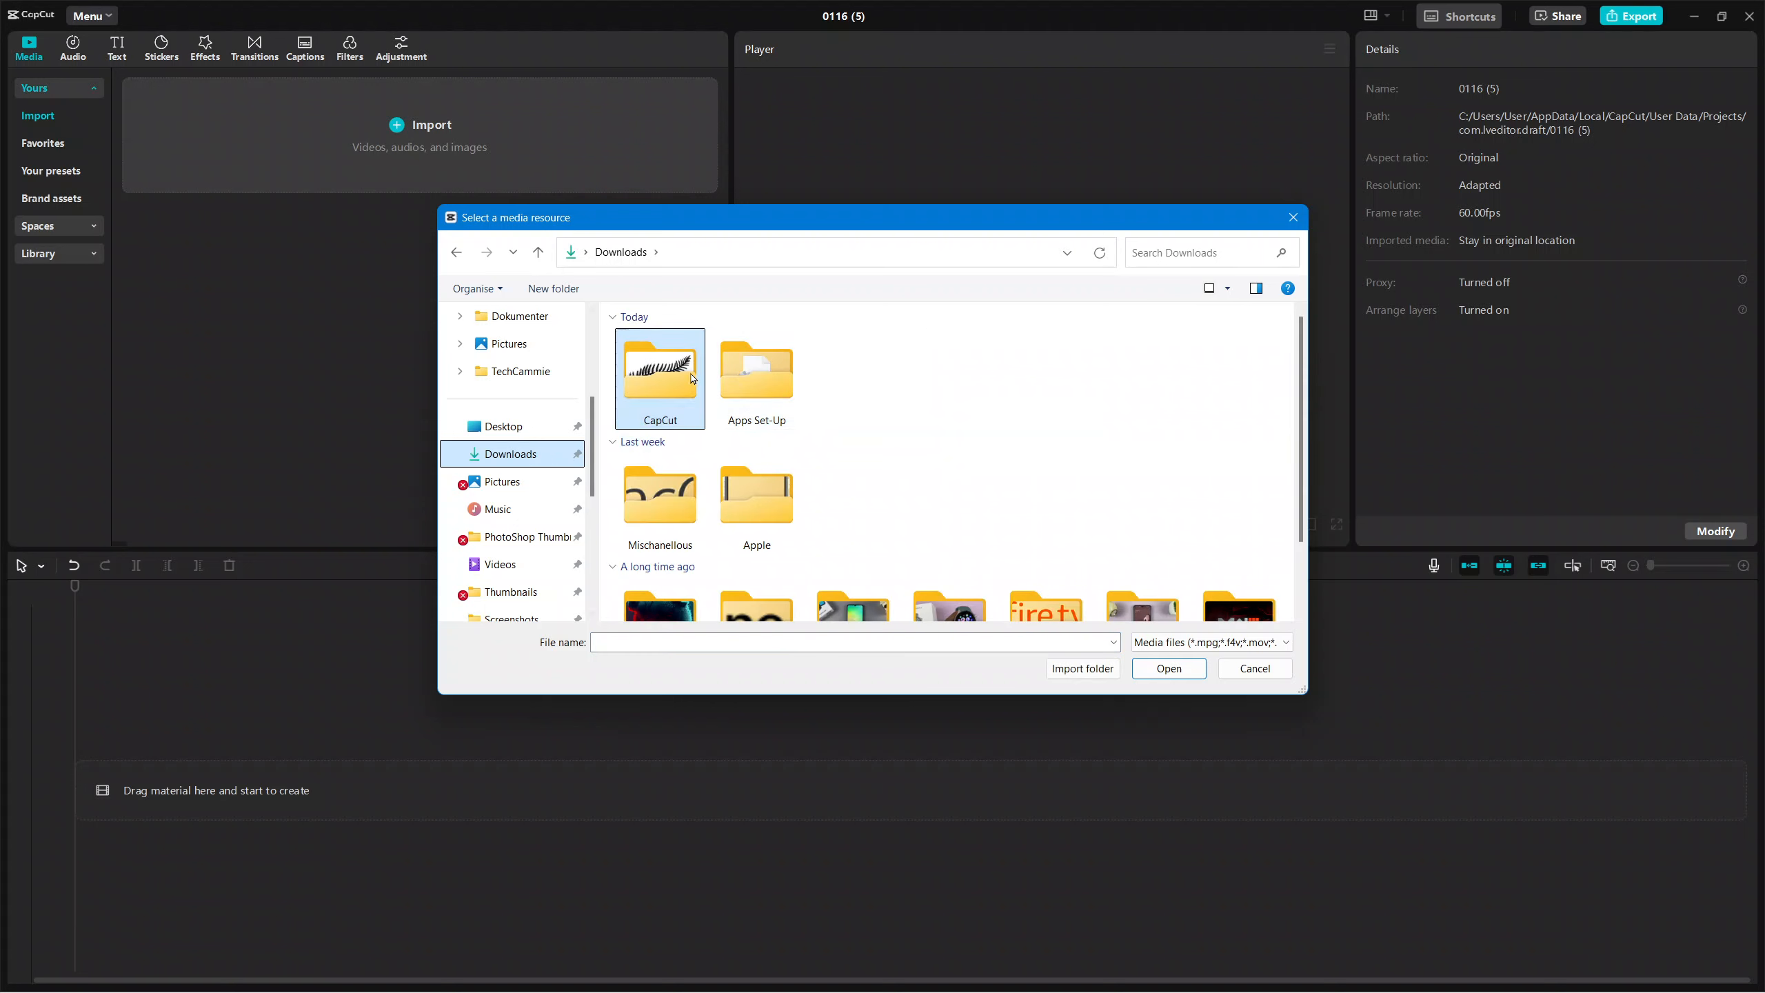
double_click(690, 380)
scroll(847, 467, down, 1)
scroll(847, 467, down, 2)
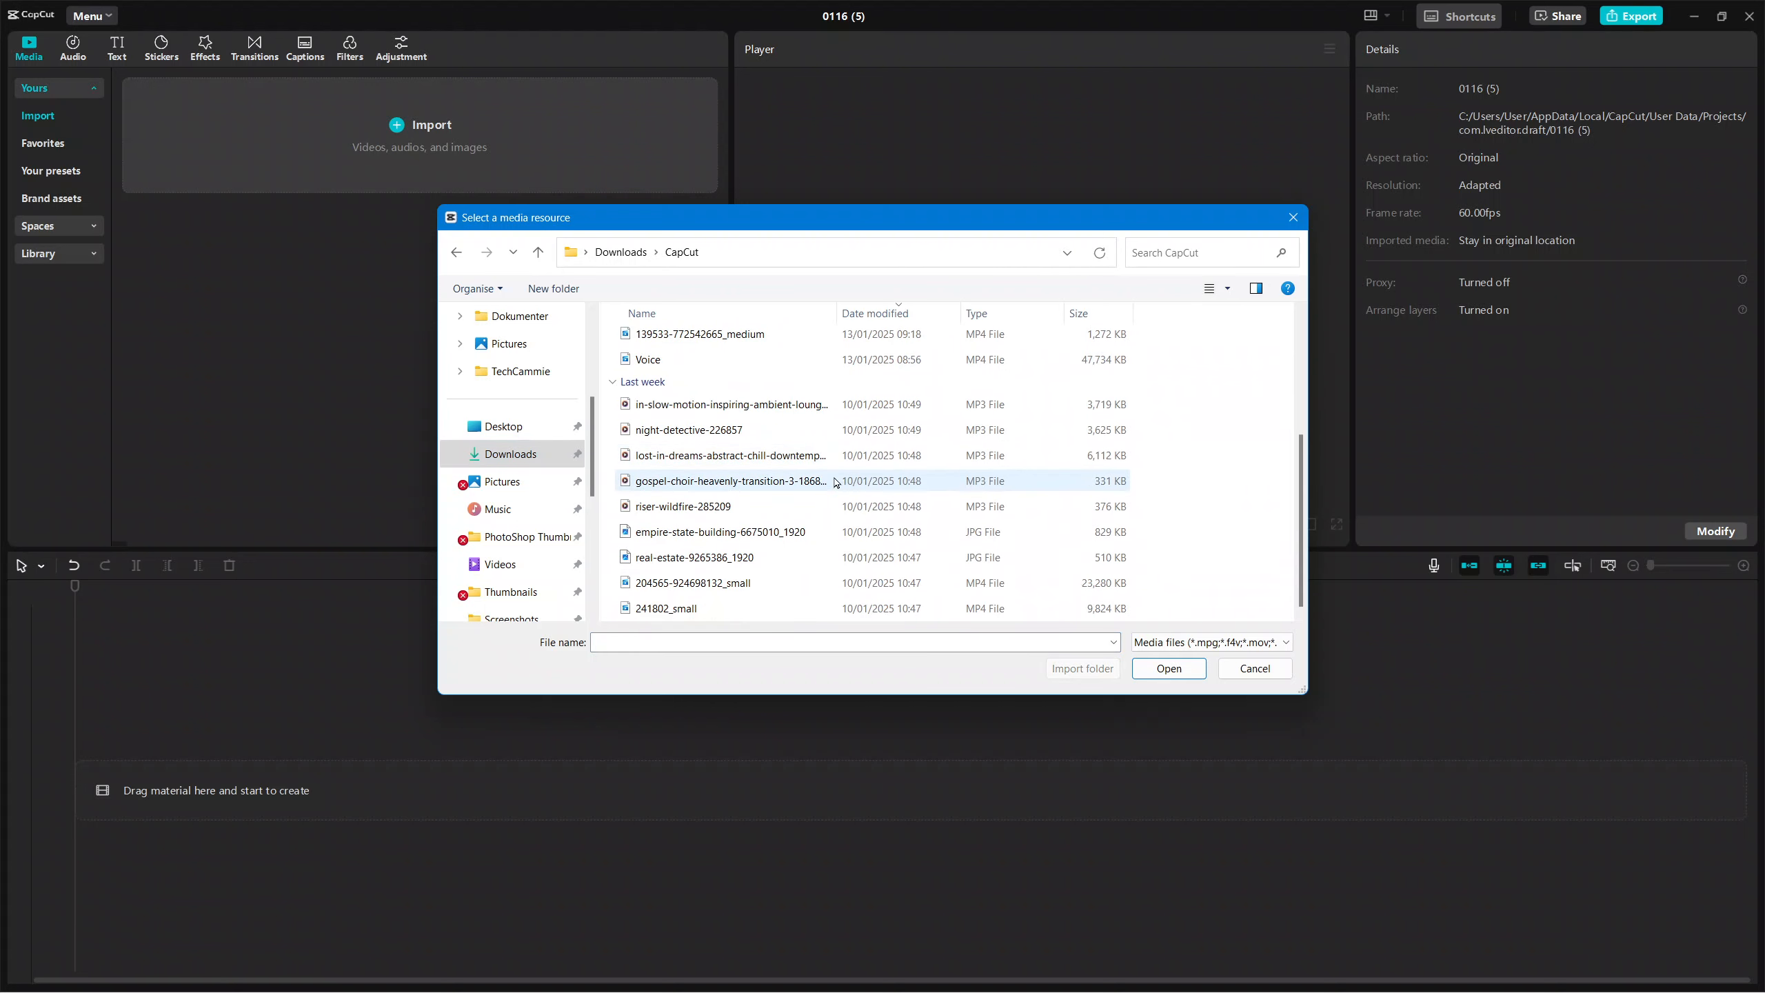
click(754, 612)
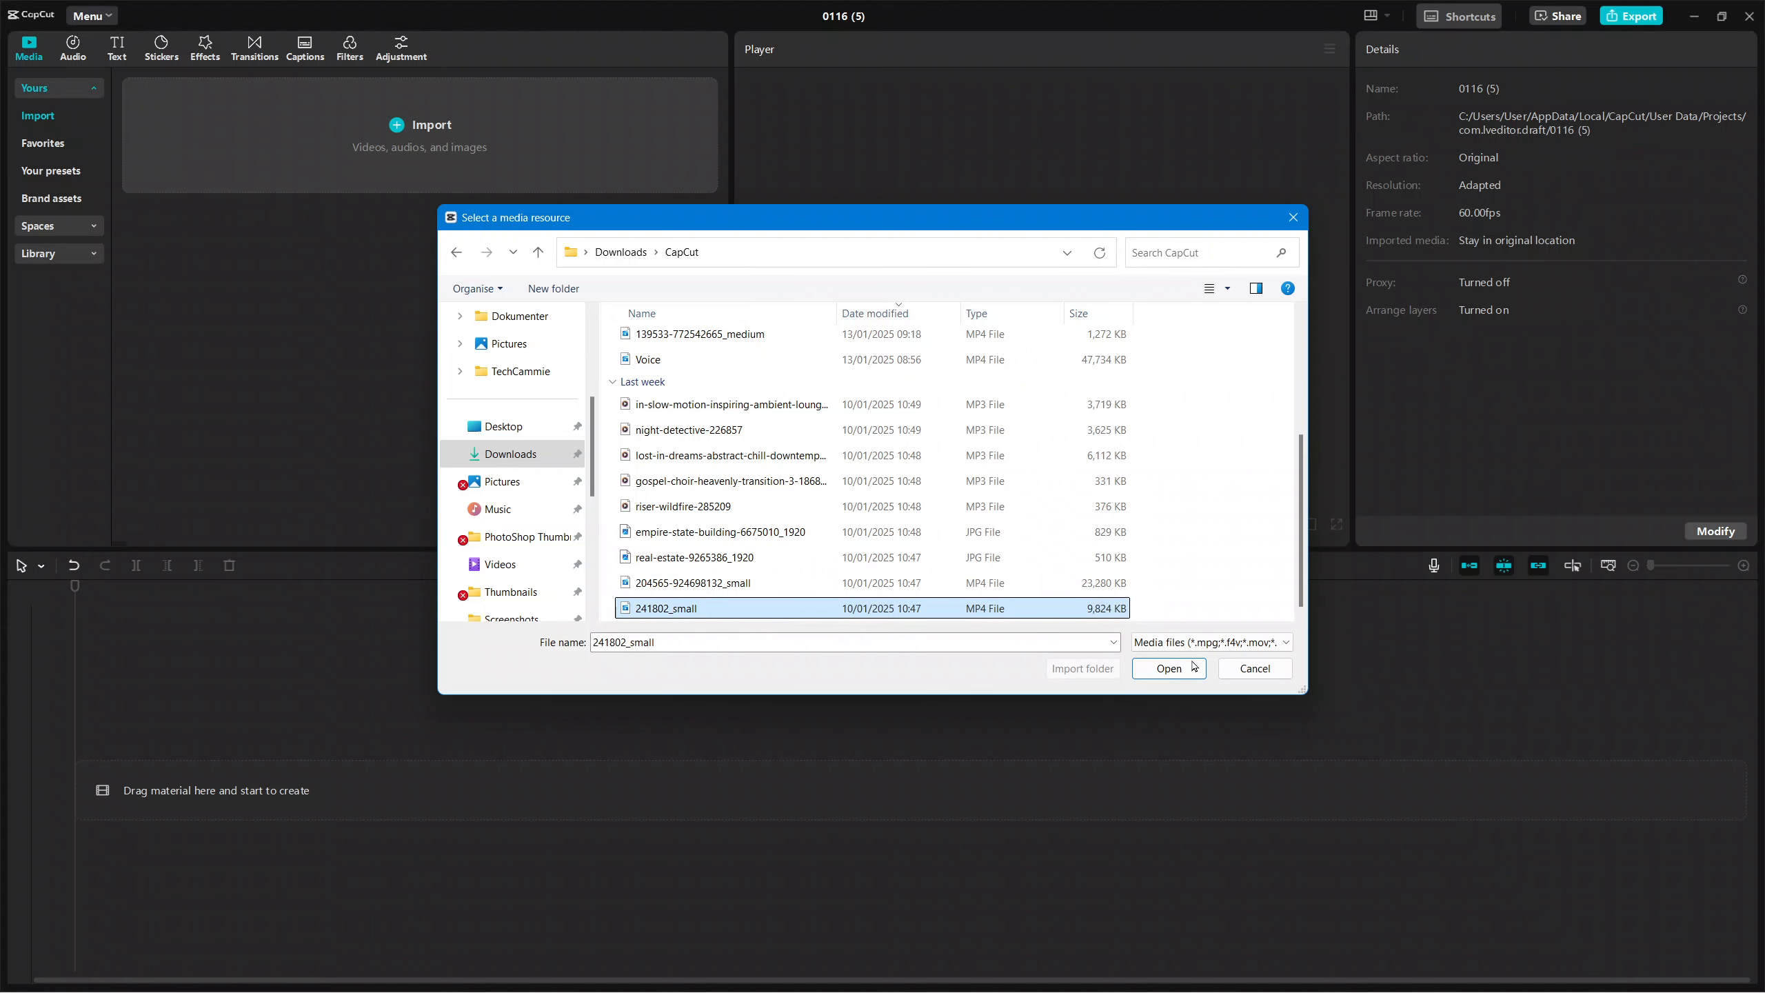
click(1205, 673)
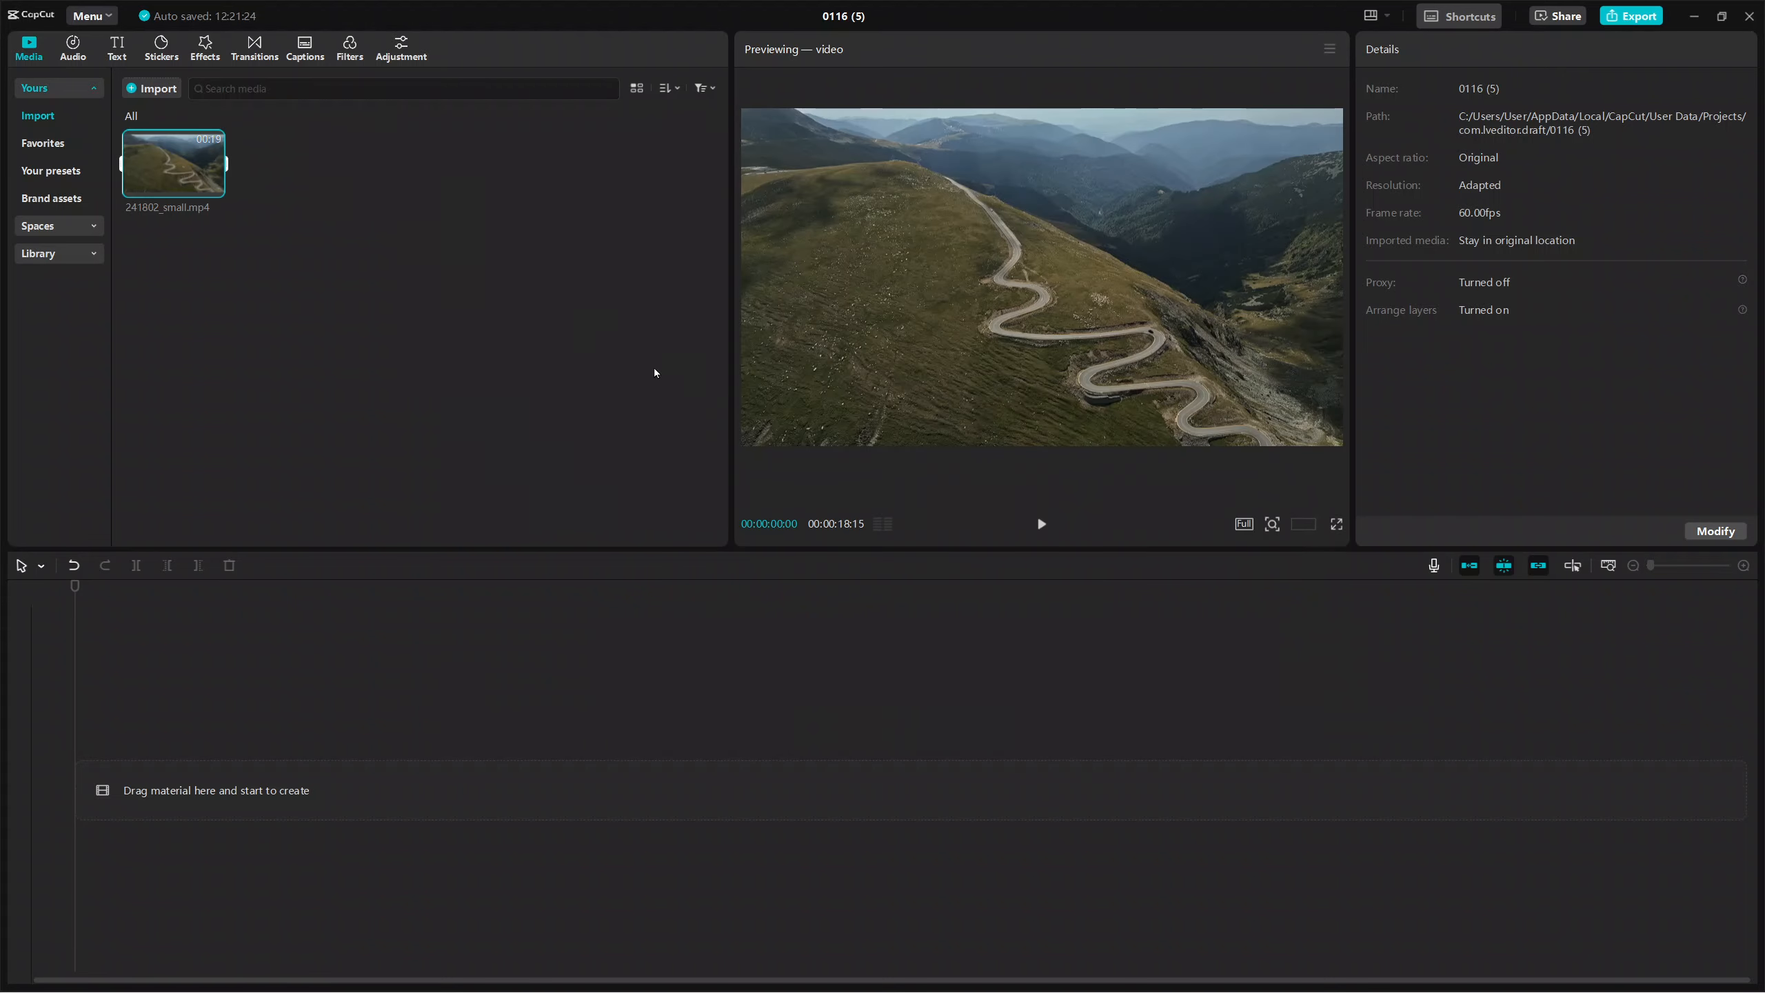
- Add the imported 241802_small.mp4 video to the timeline
click(323, 219)
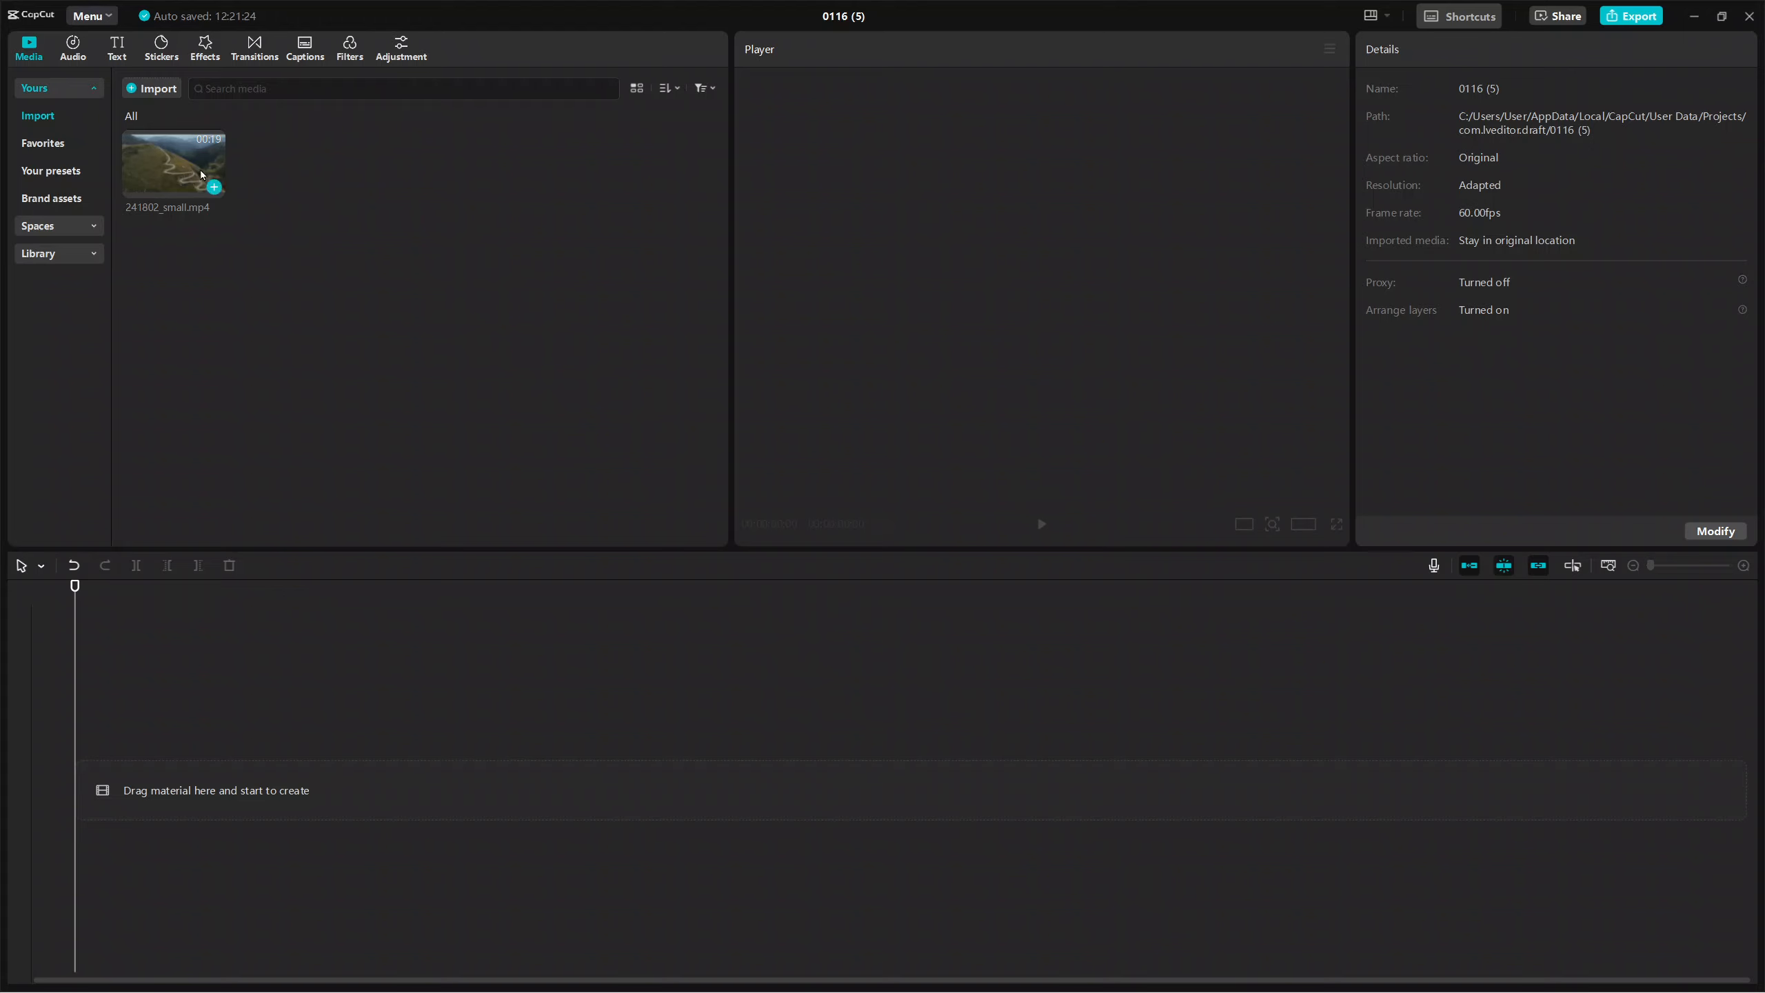
drag(155, 144, 187, 210)
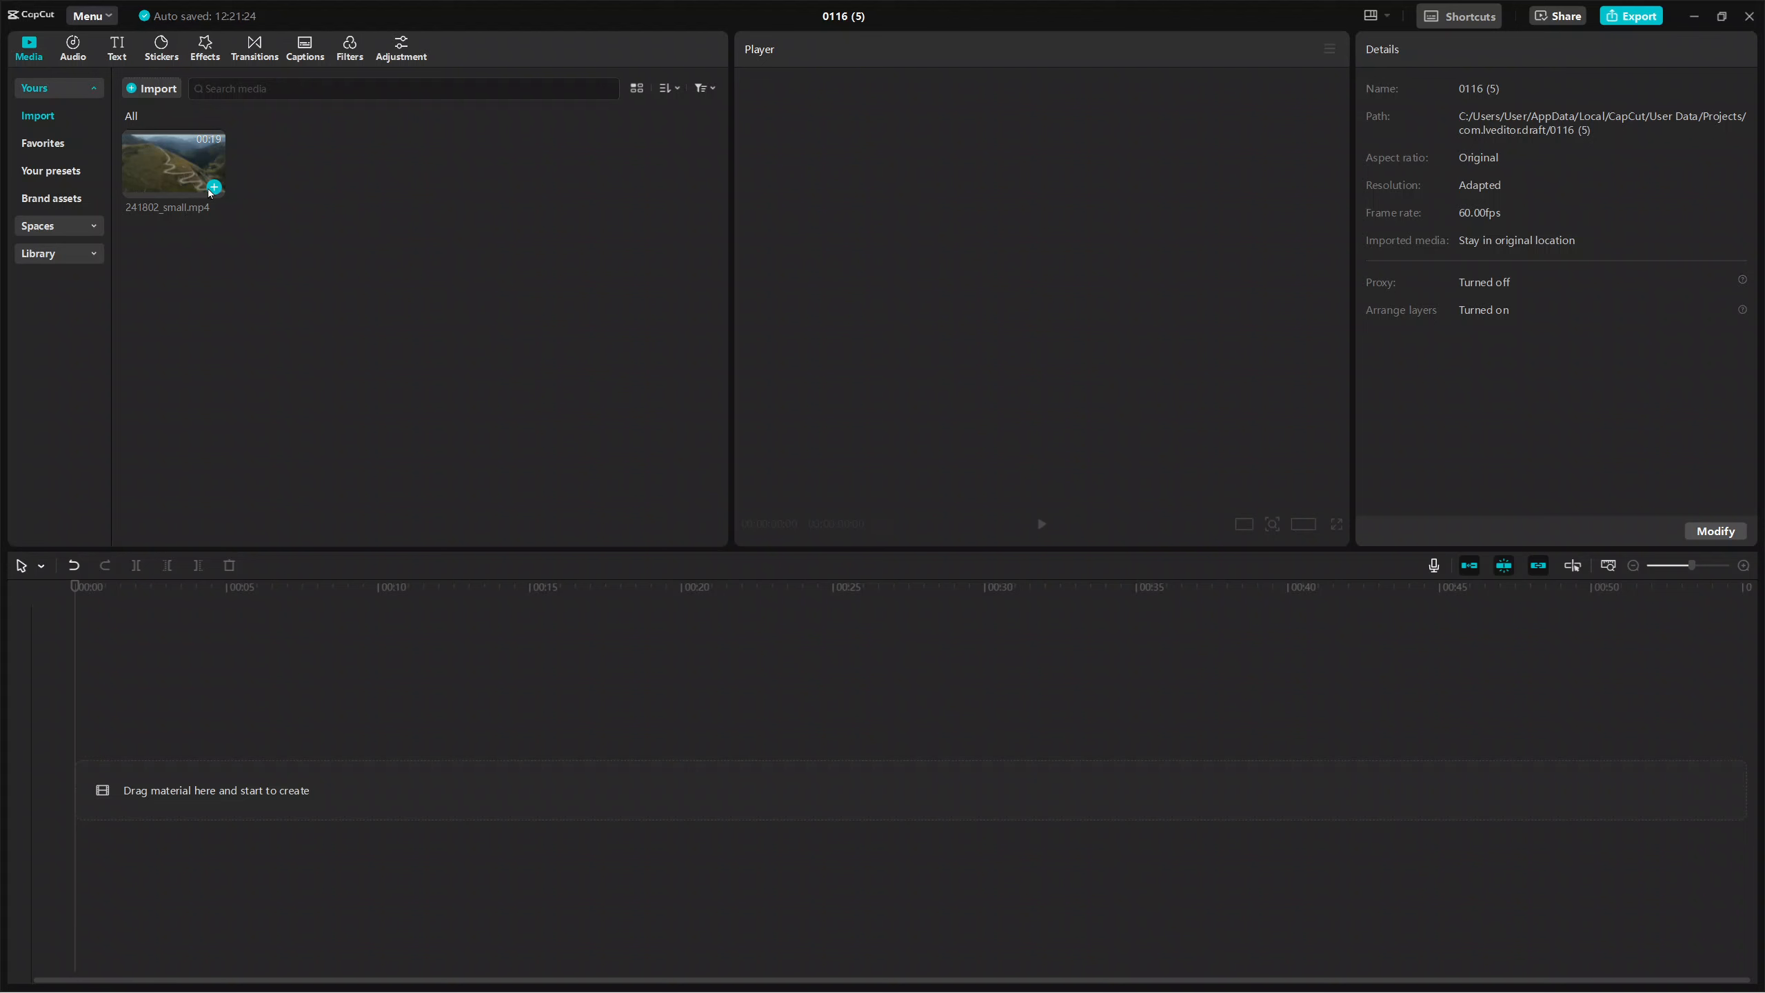
click(213, 187)
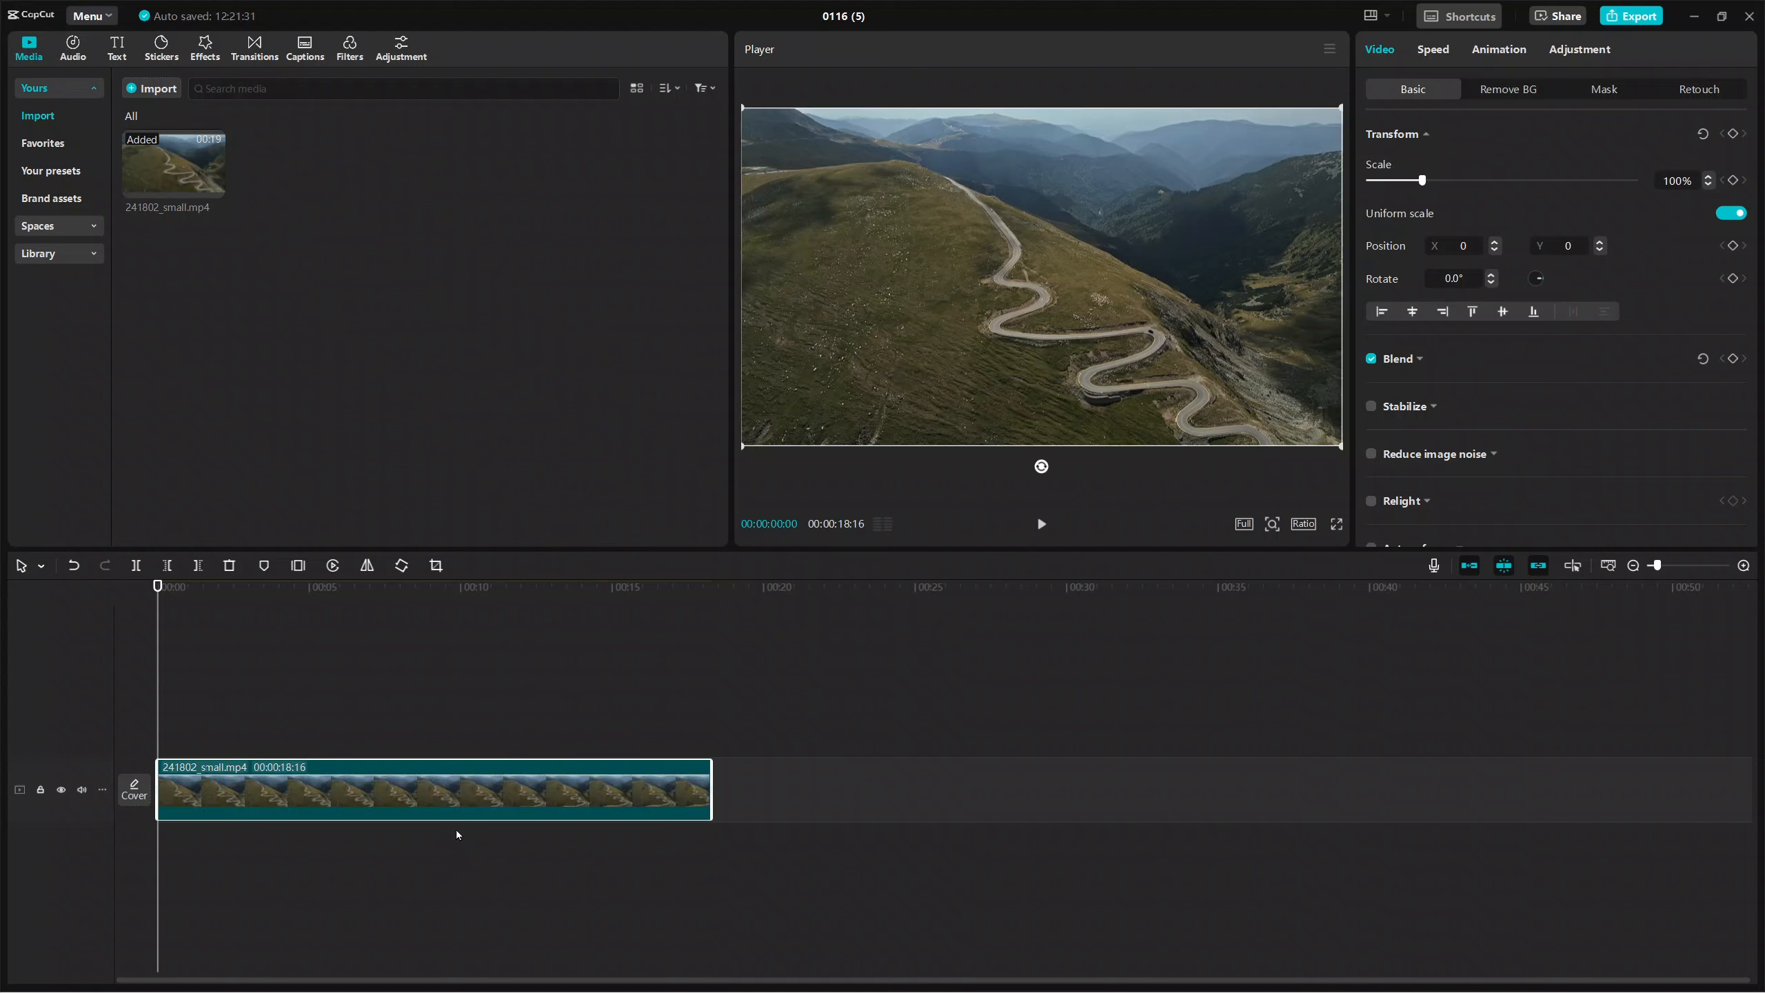
- Scrub through the video clip and browse the Vlog tracks in the built-in music library
click(74, 48)
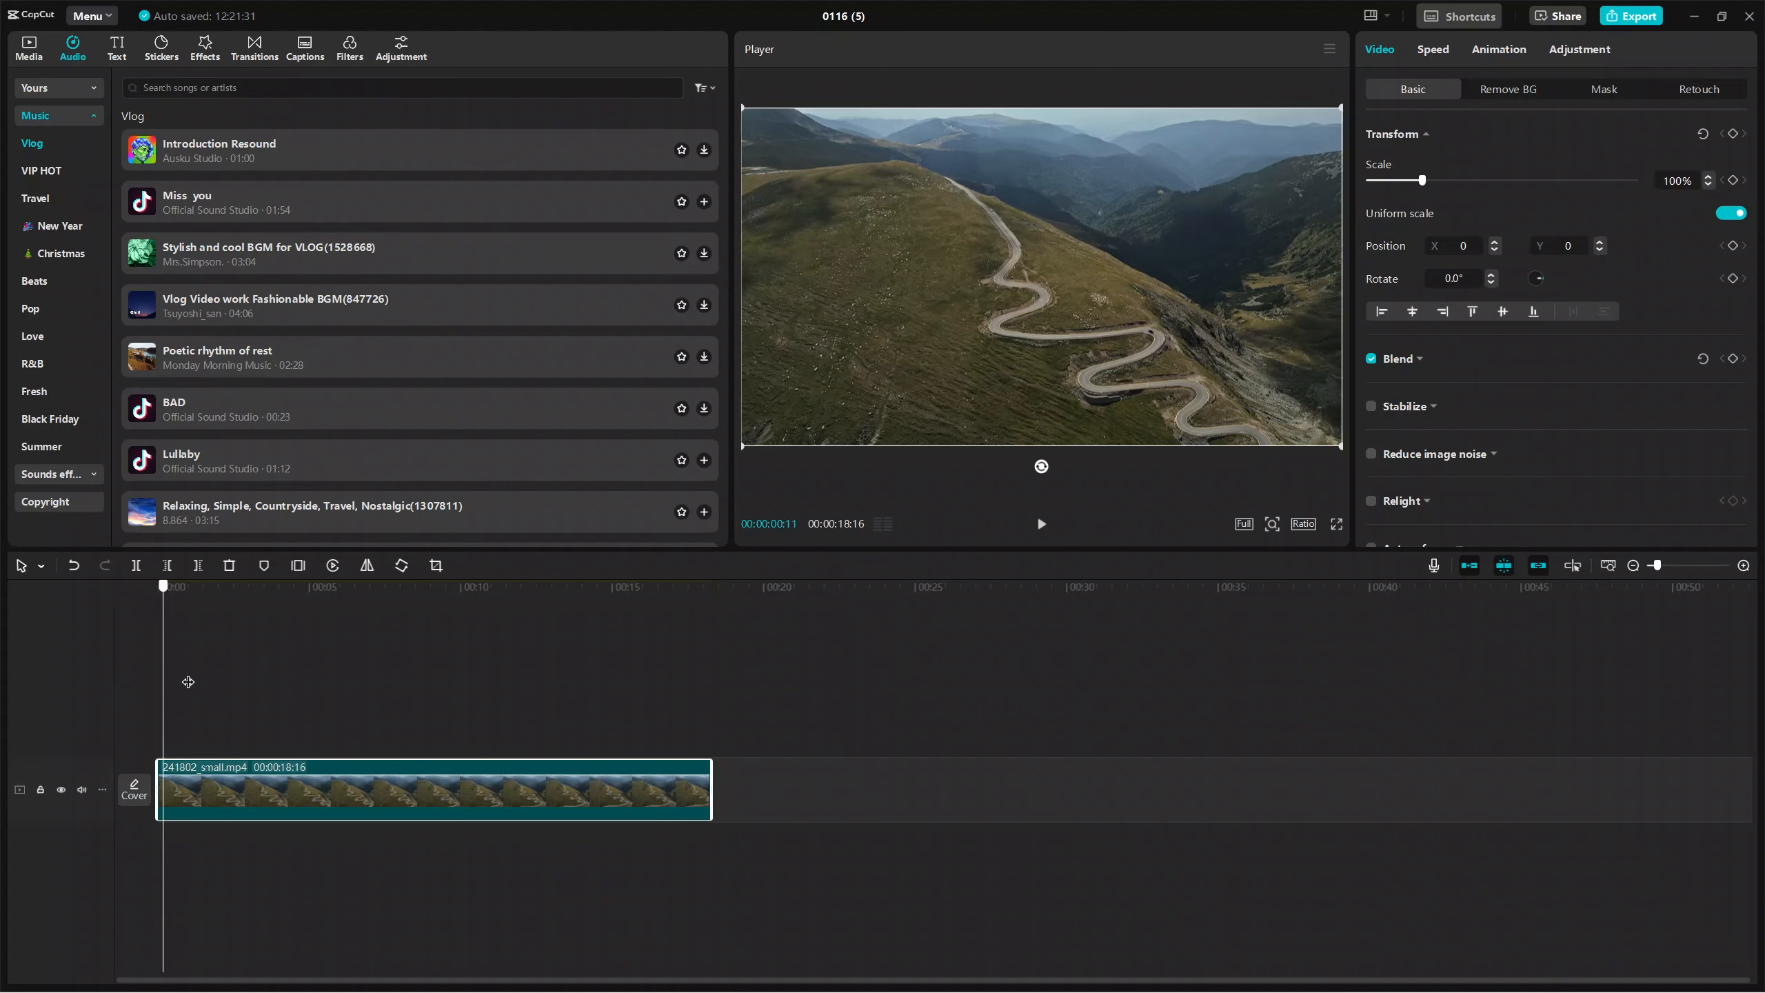
click(244, 688)
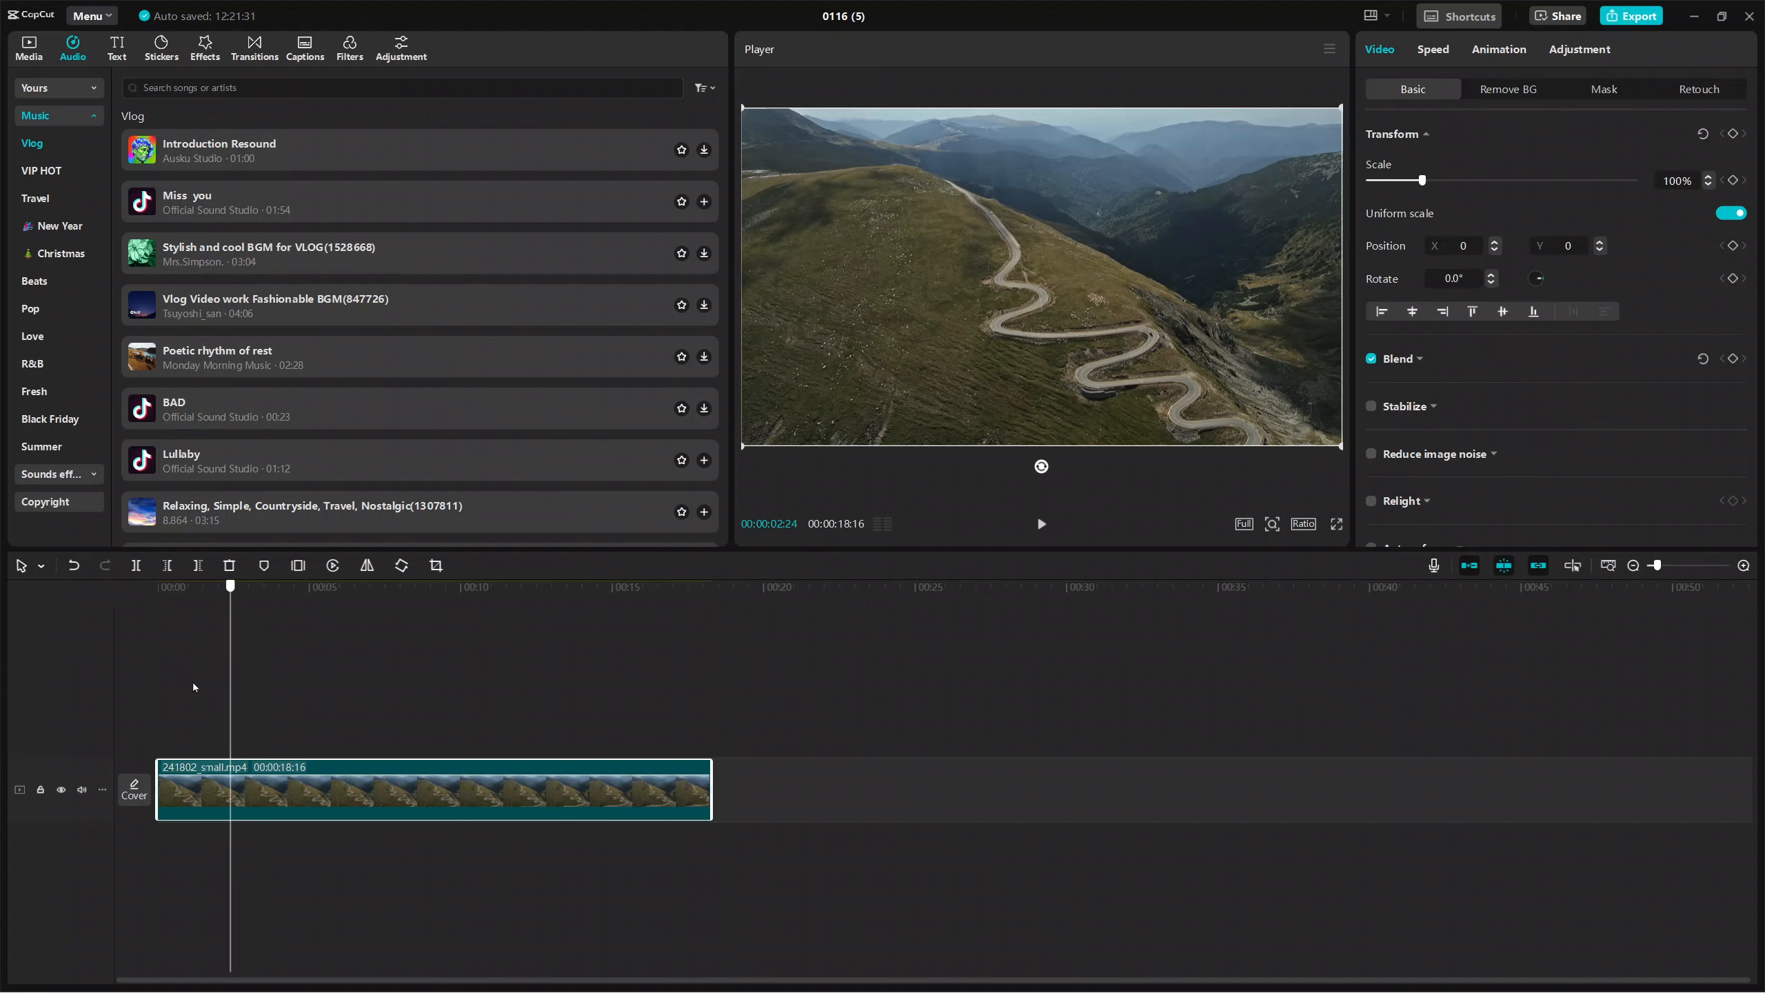
click(549, 692)
click(645, 688)
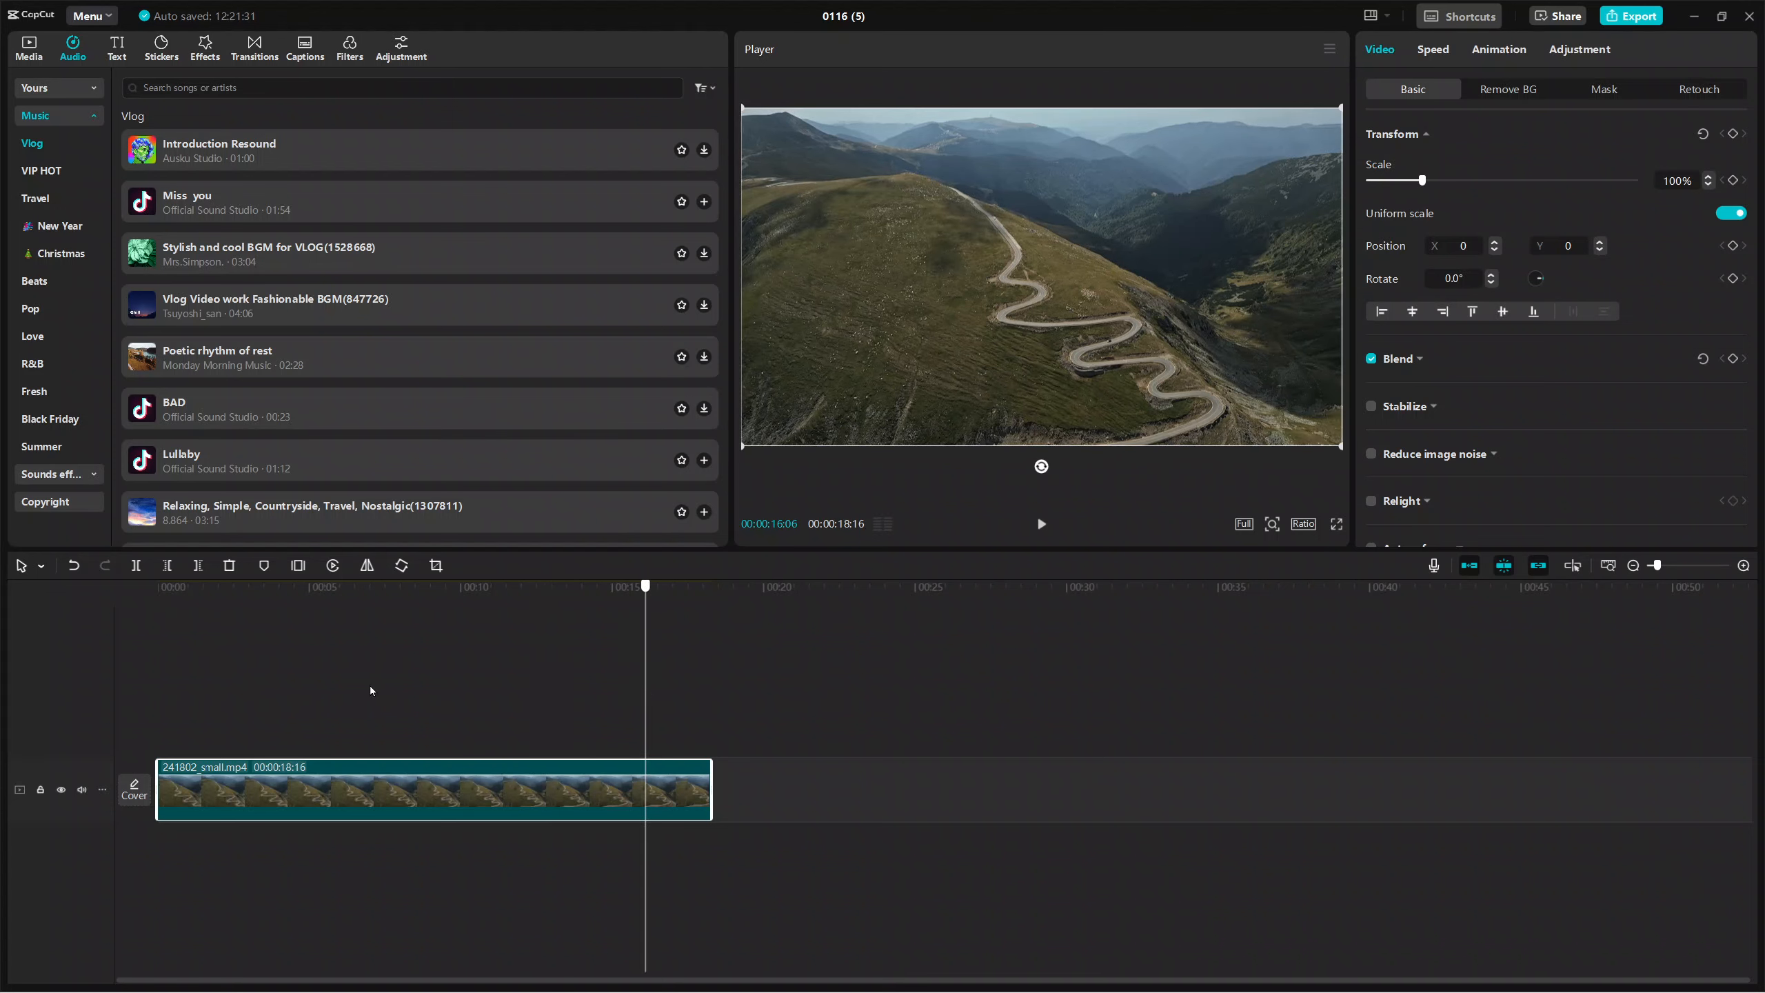
click(262, 690)
click(154, 689)
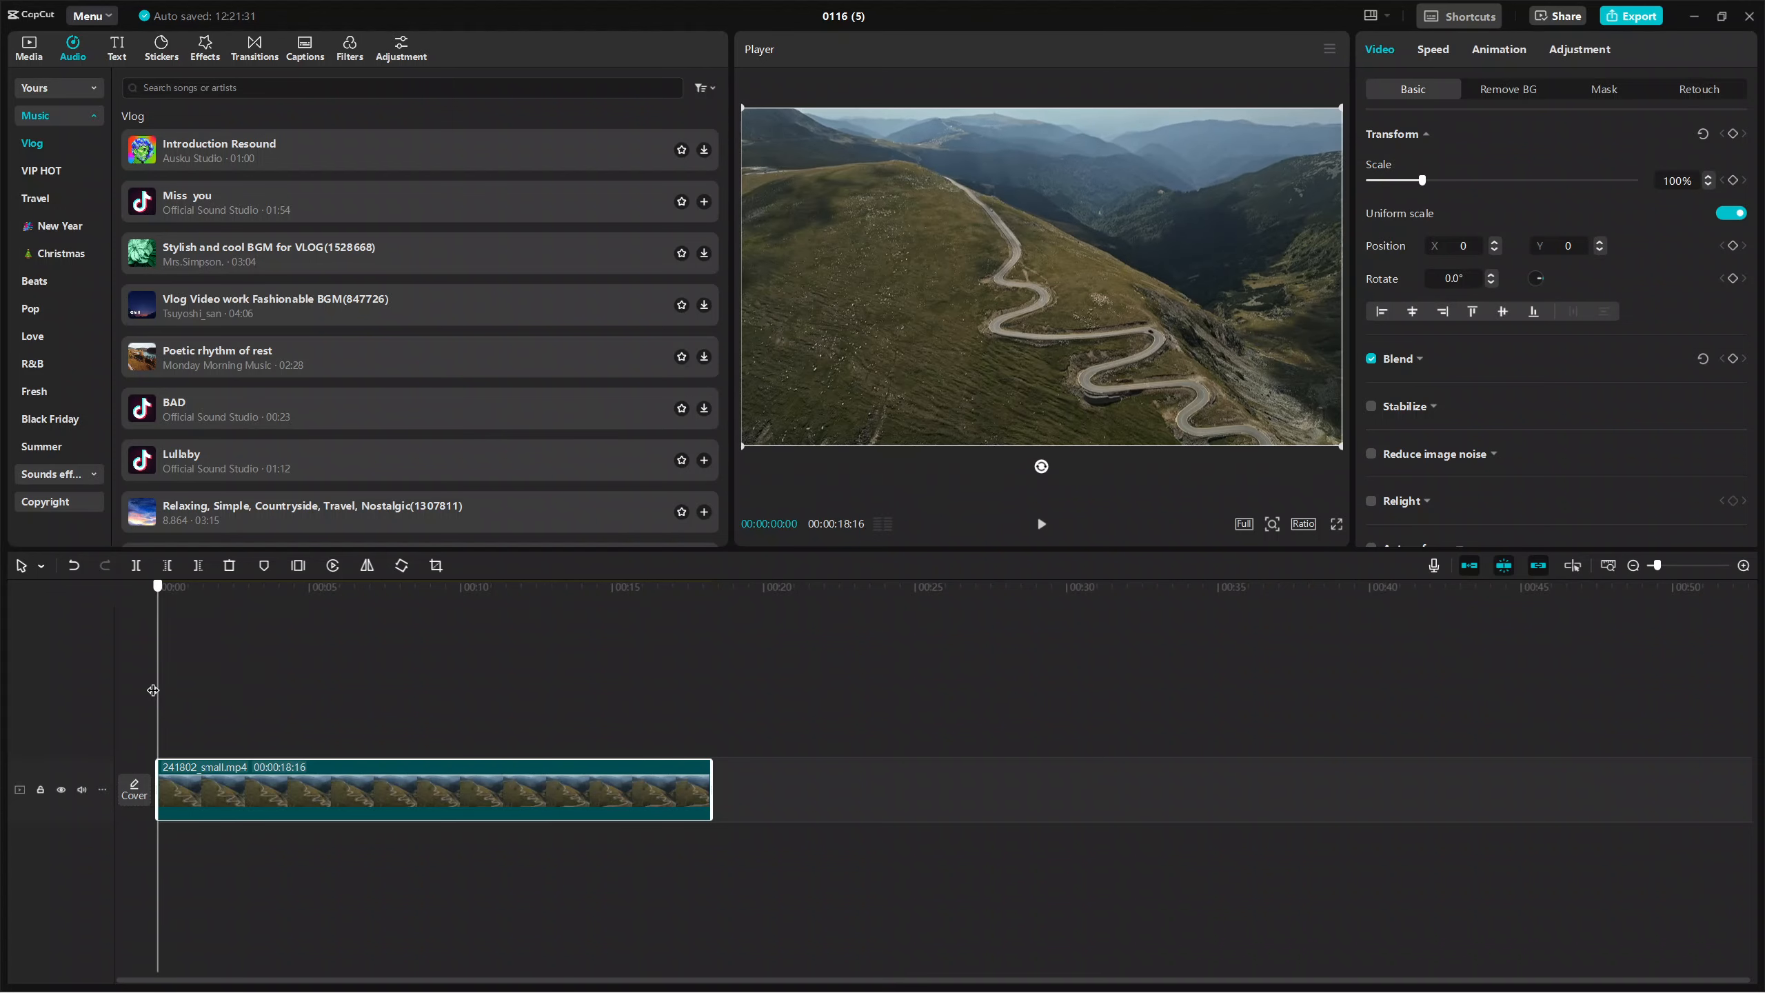
mouse_move(170, 691)
mouse_down()
mouse_move(418, 719)
mouse_move(158, 711)
mouse_move(211, 707)
mouse_move(159, 695)
mouse_up()
scroll(354, 234, down, 5)
scroll(352, 234, down, 2)
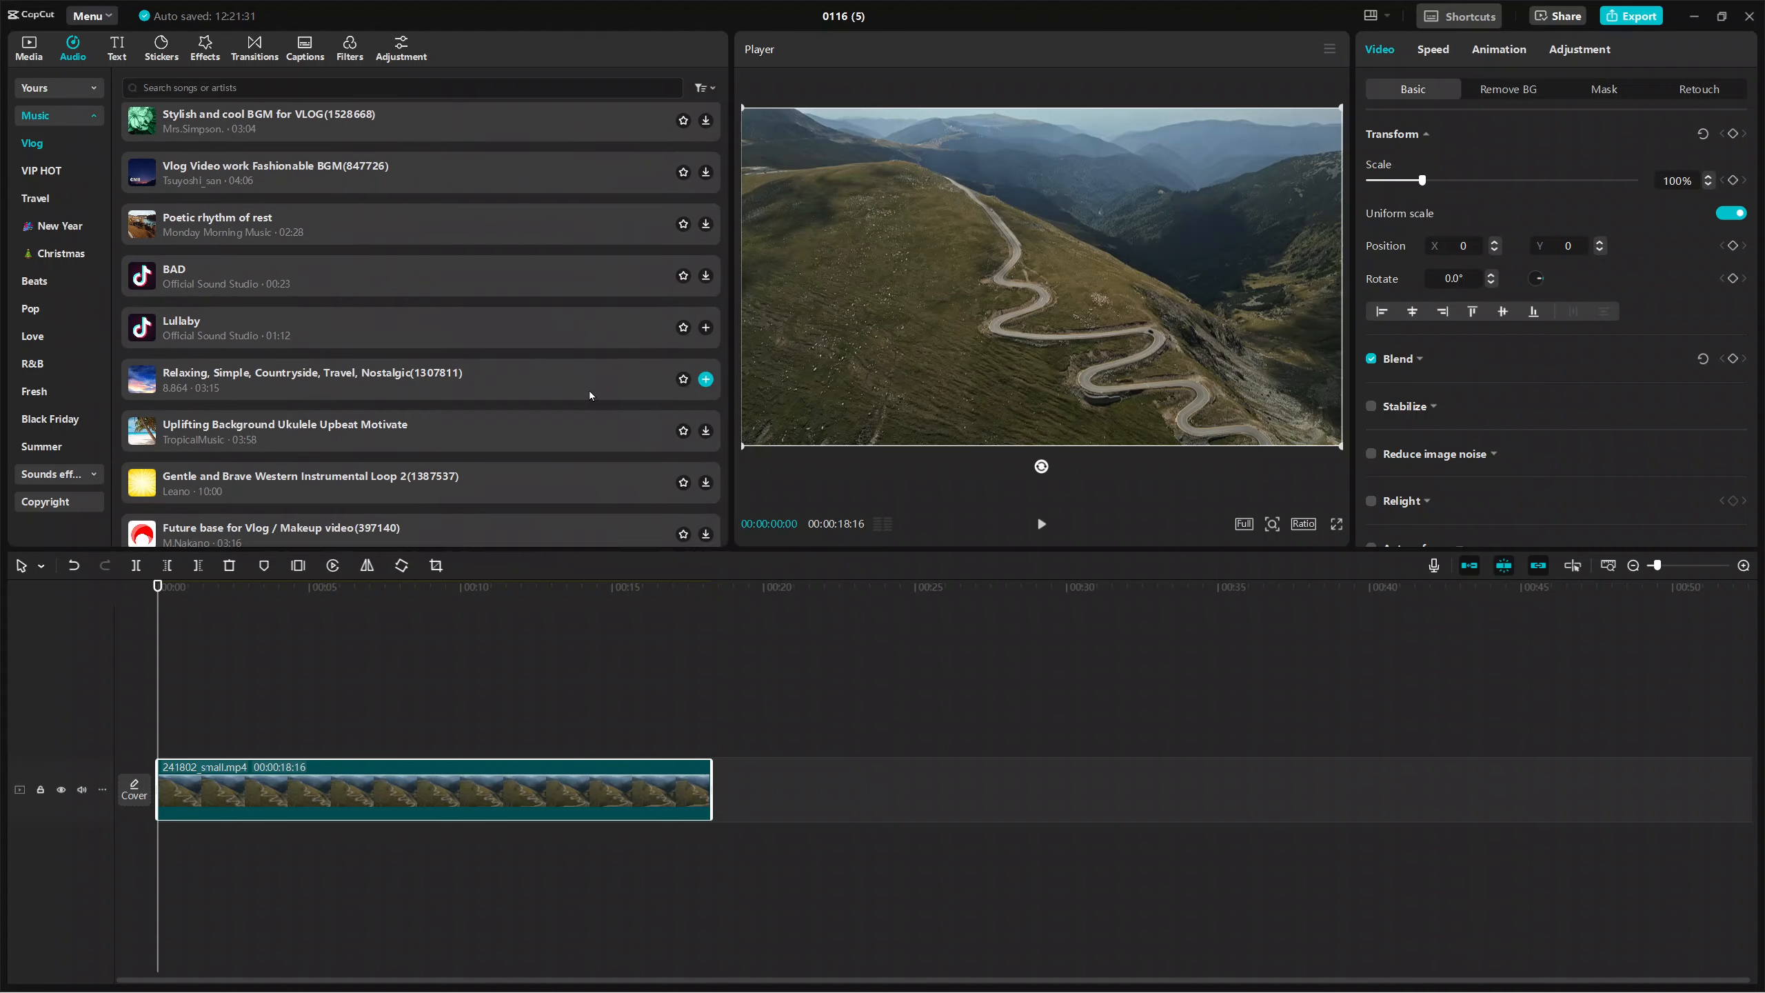
- Import the lost-in-dreams-abstract-chill-downtempo MP3 from the CapCut folder and add it to the timeline beneath the video
click(41, 56)
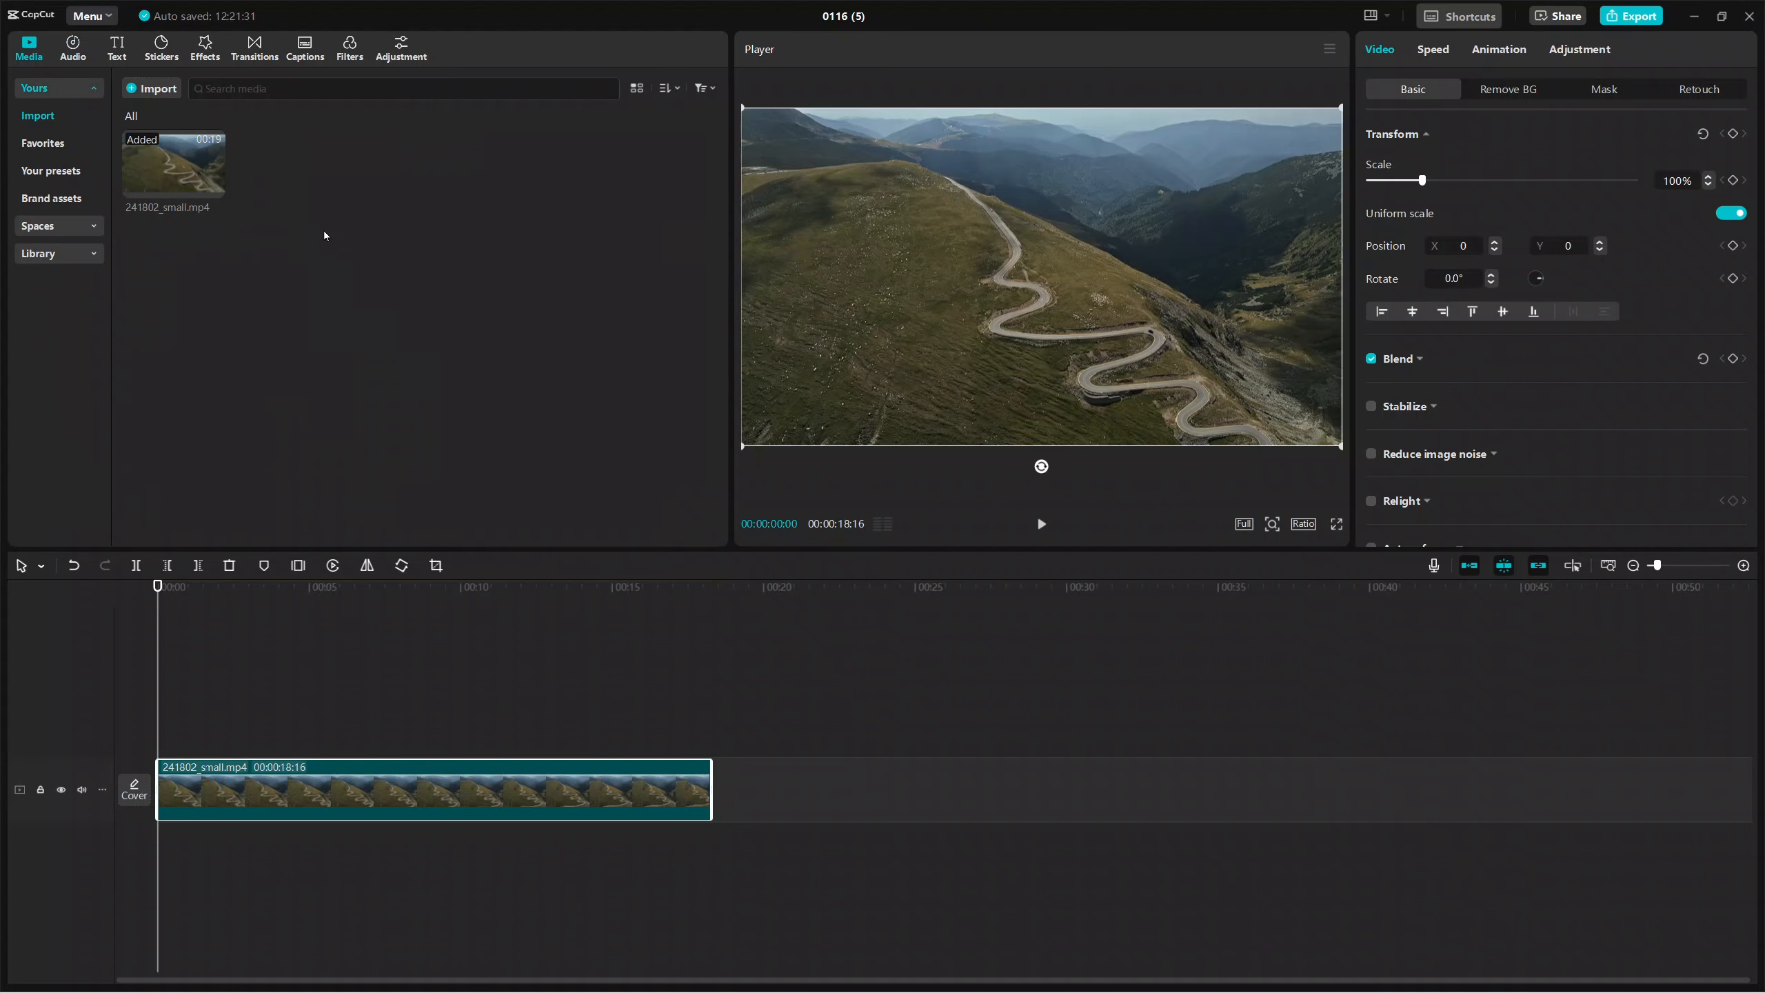
click(151, 88)
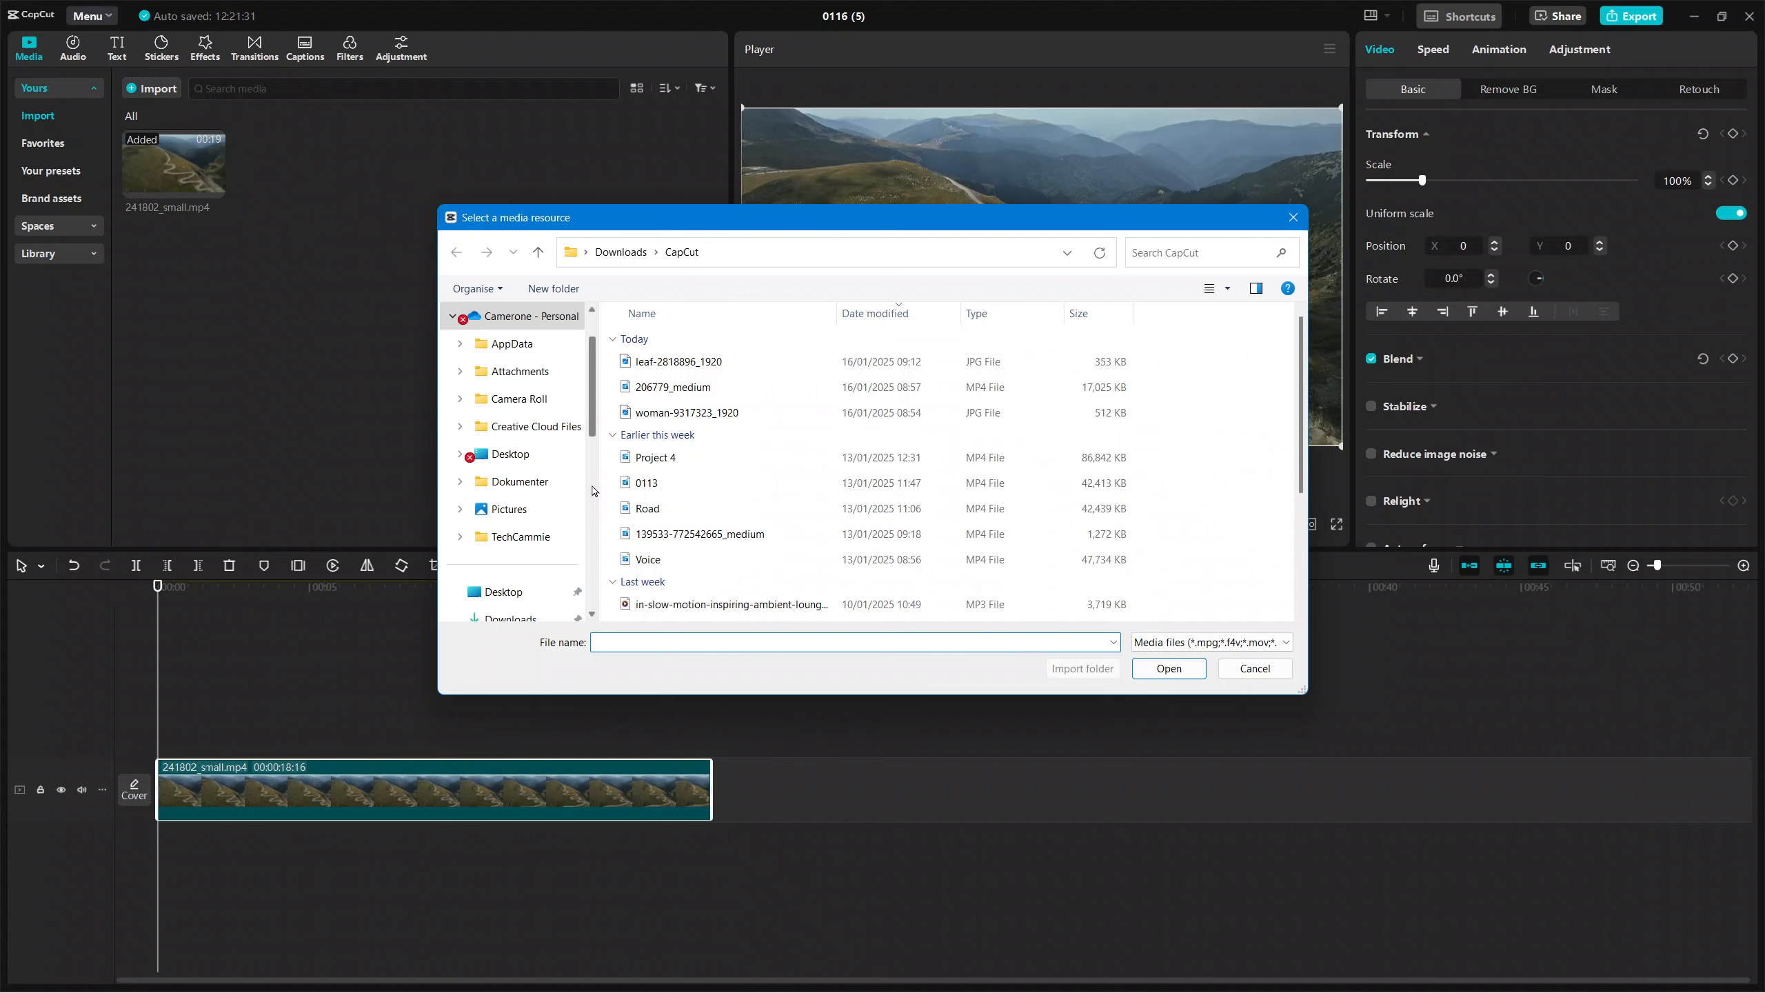
scroll(654, 477, down, 3)
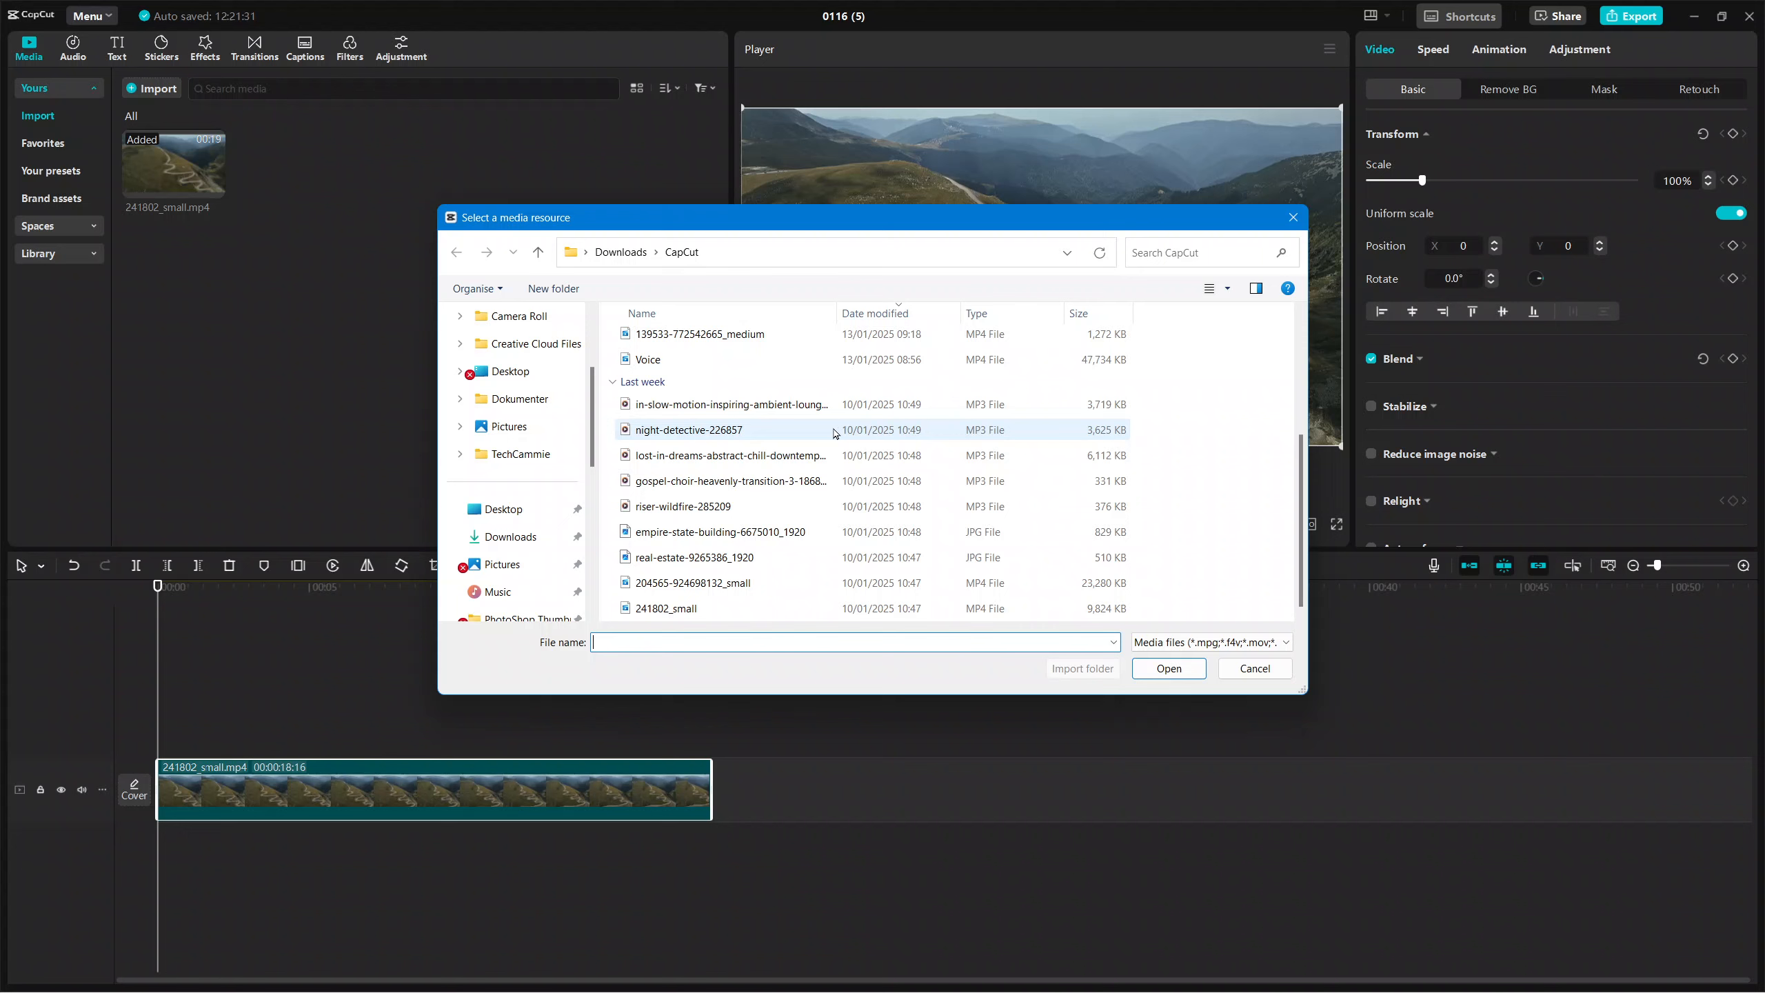
click(792, 456)
click(1157, 672)
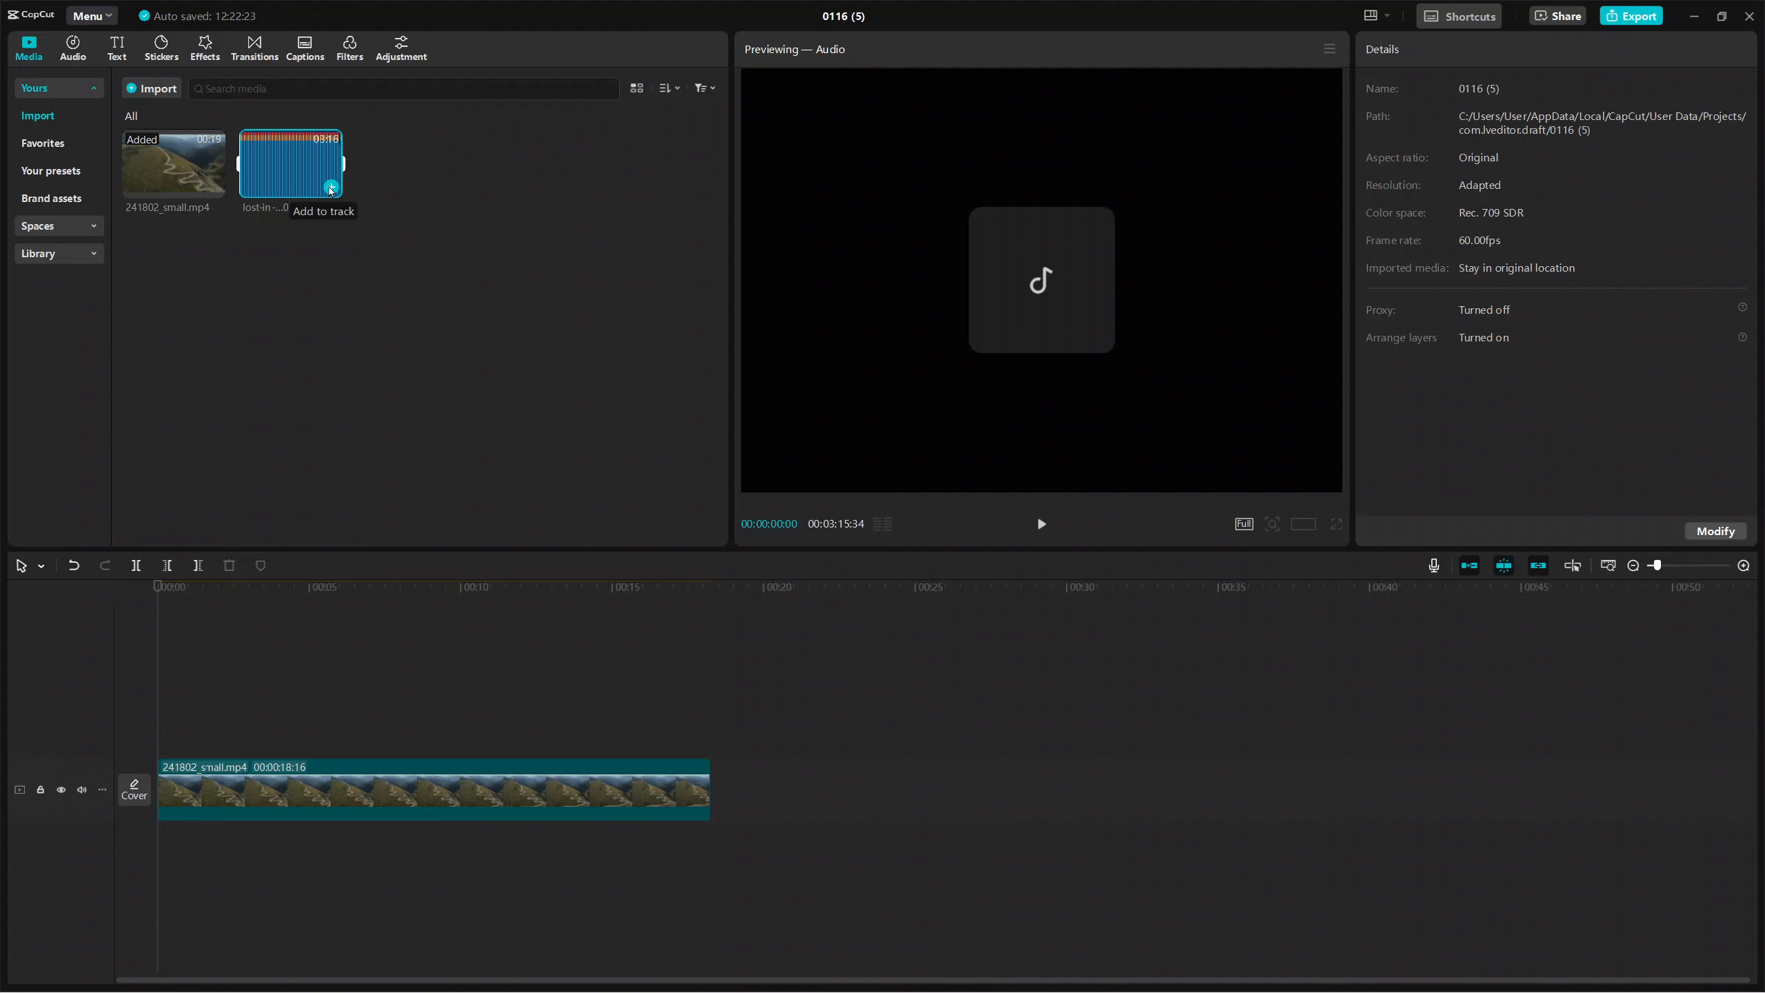
click(329, 189)
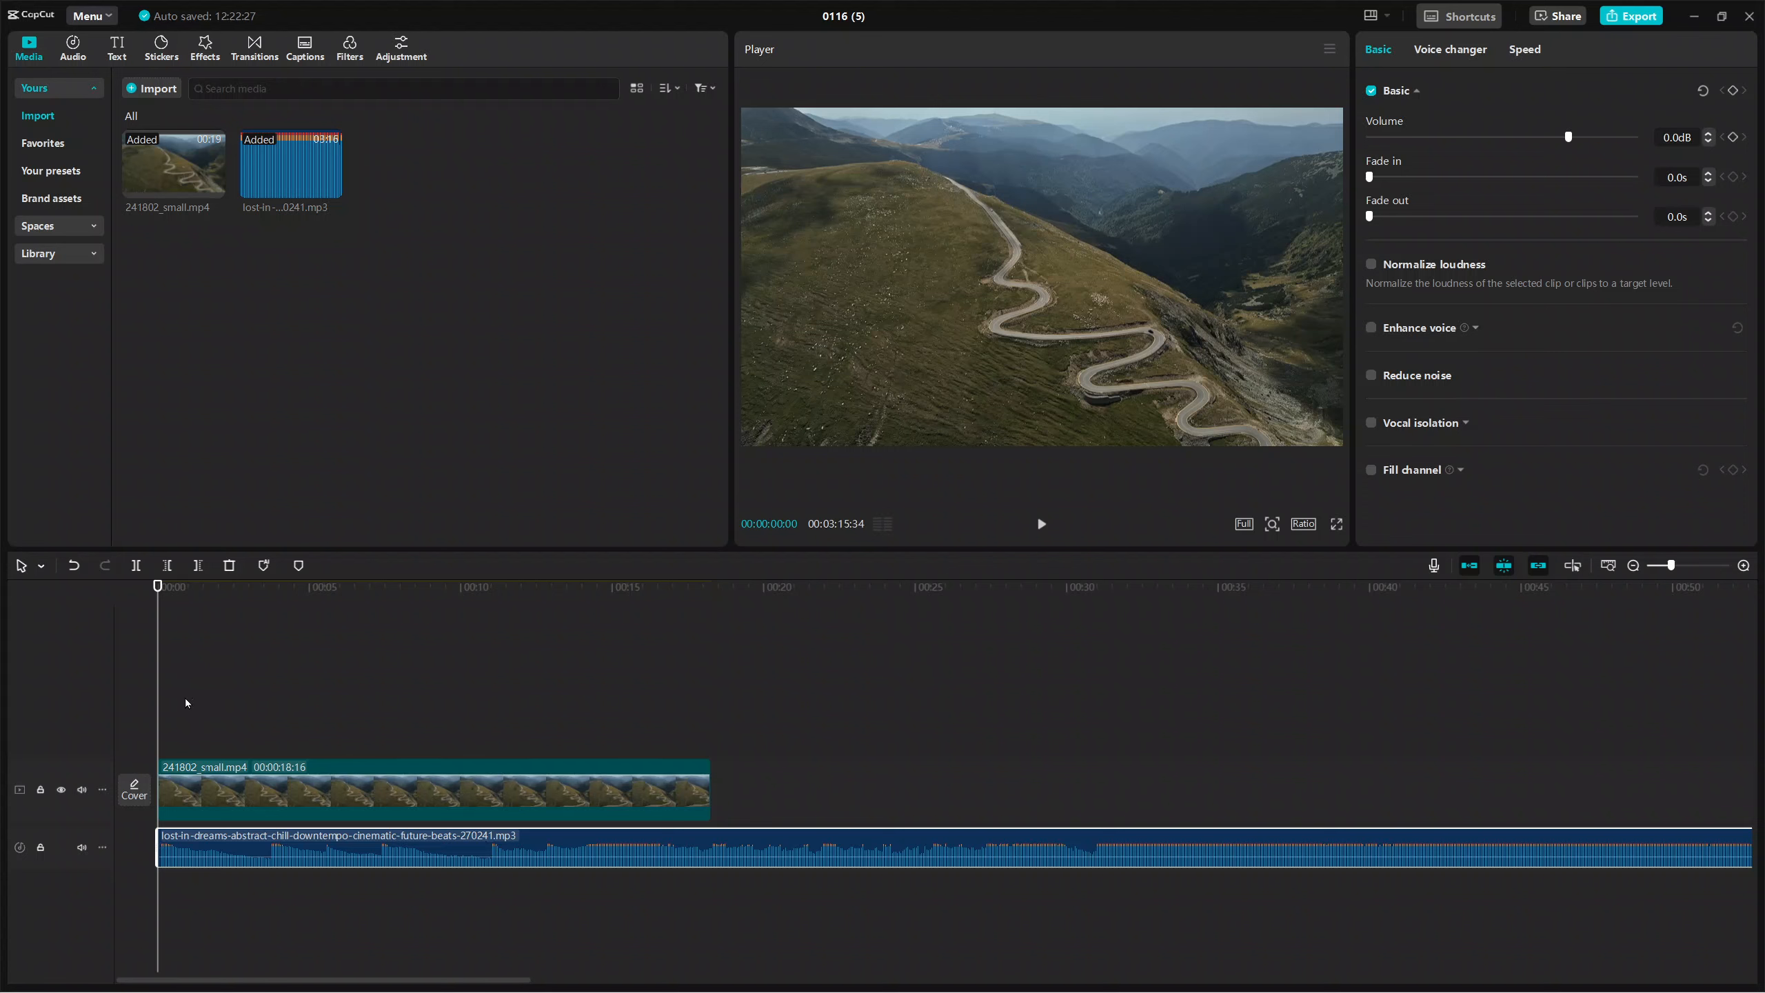
- Split the music track at the end of the video clip and delete the part that runs past it
drag(158, 711, 470, 727)
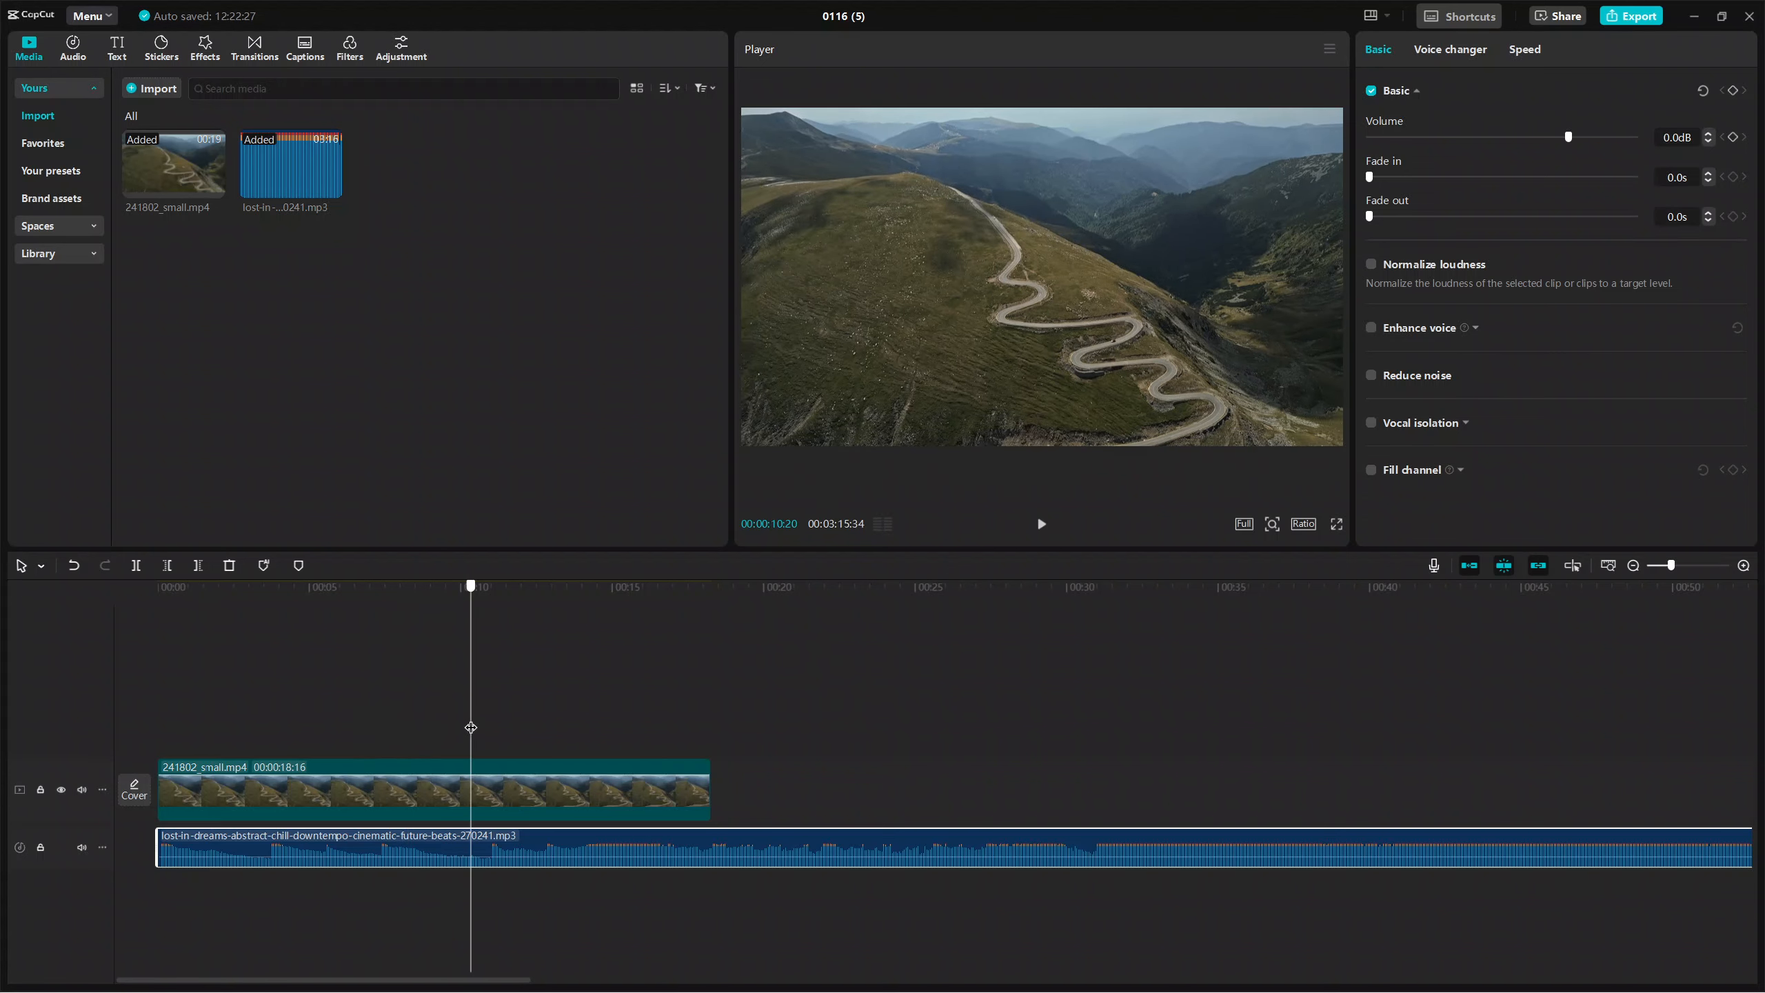
drag(470, 726, 710, 765)
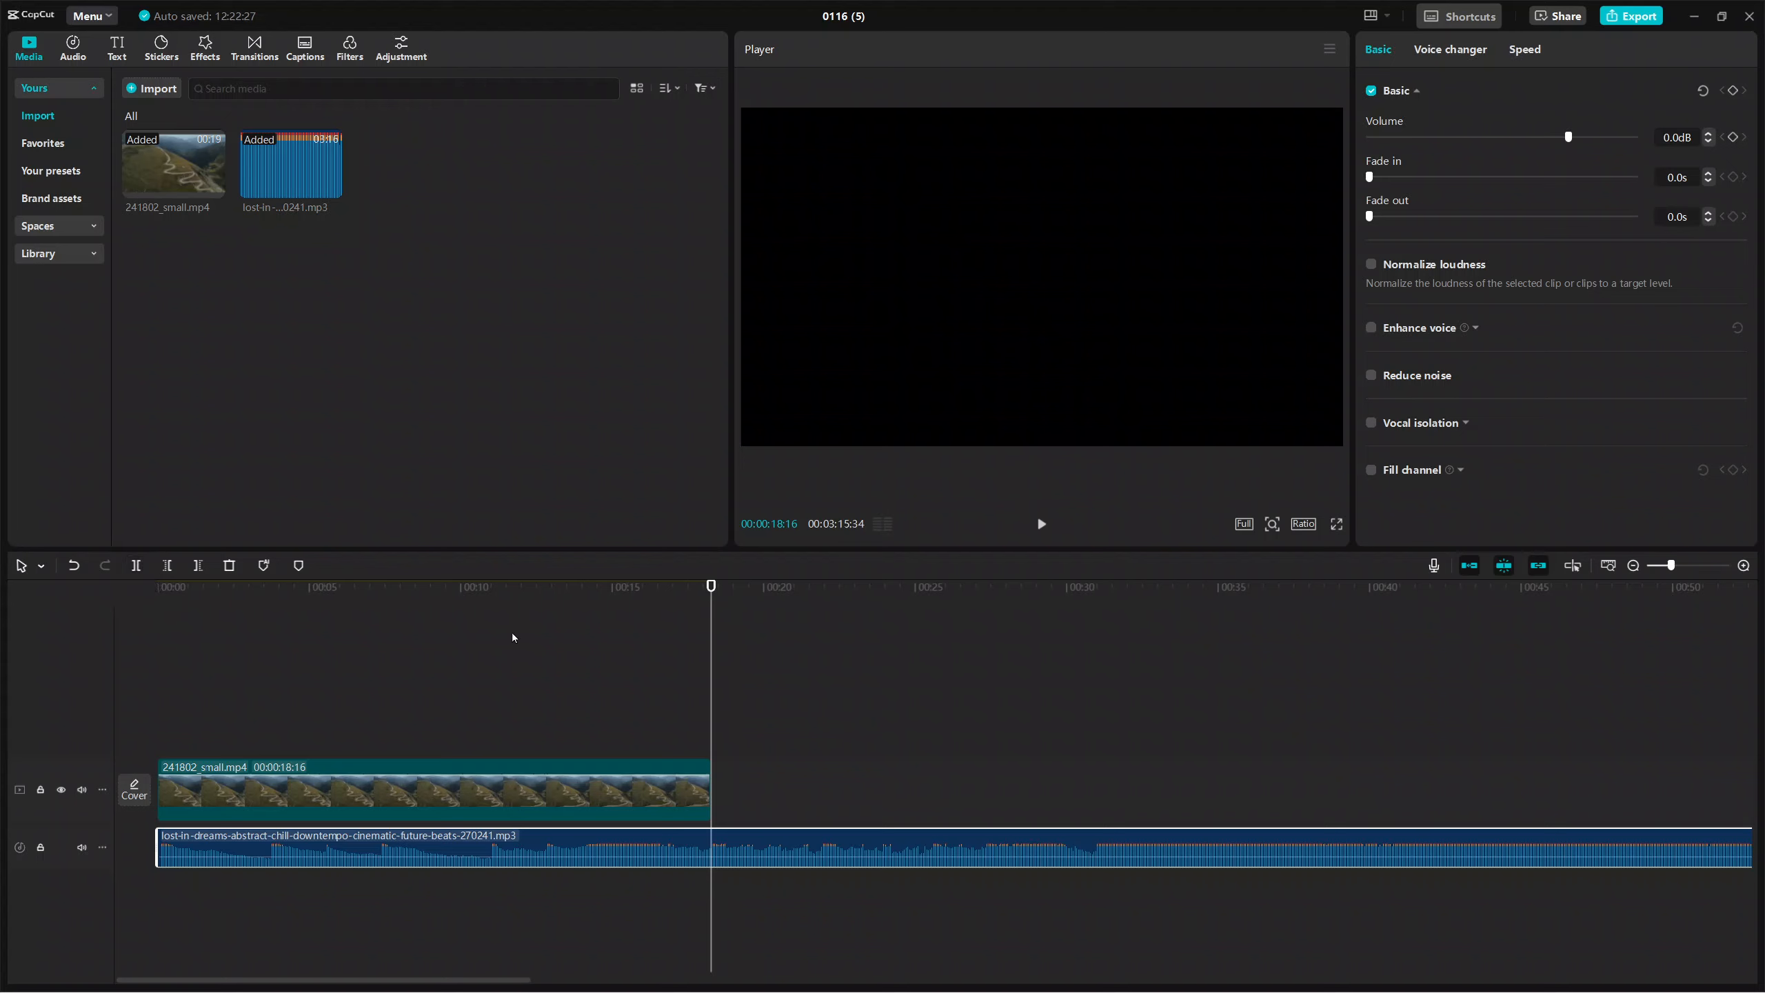
click(137, 566)
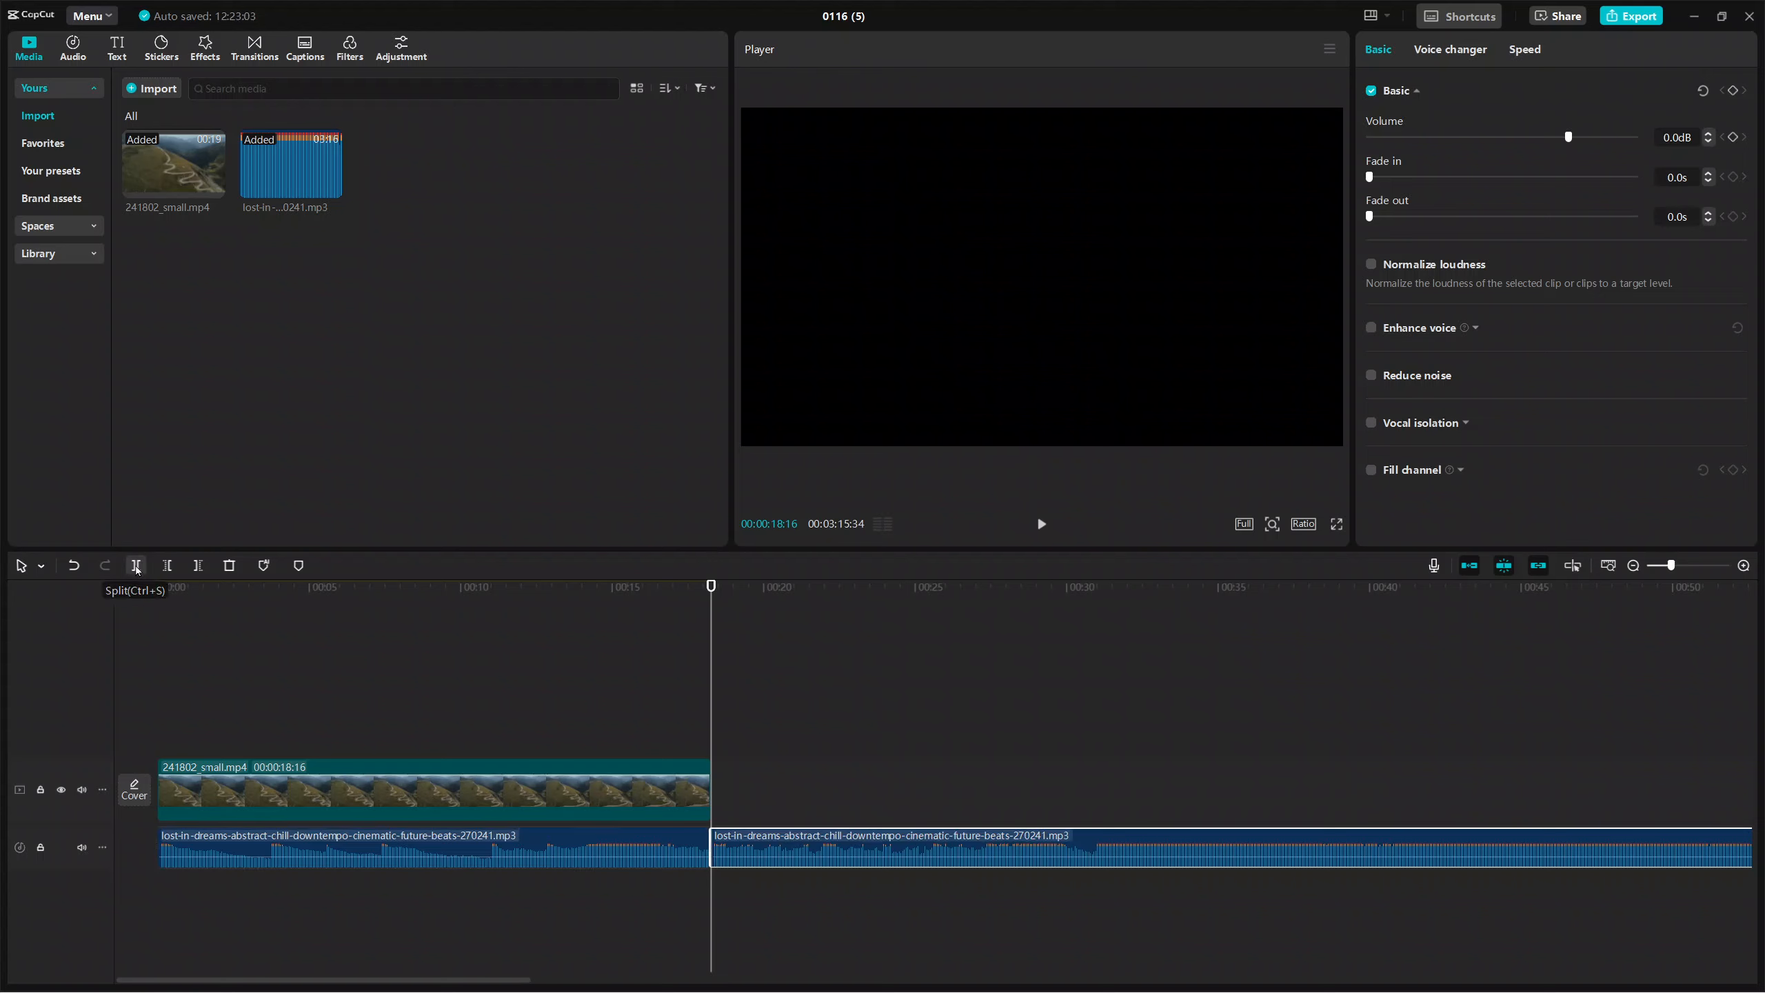
click(644, 840)
click(818, 836)
click(231, 566)
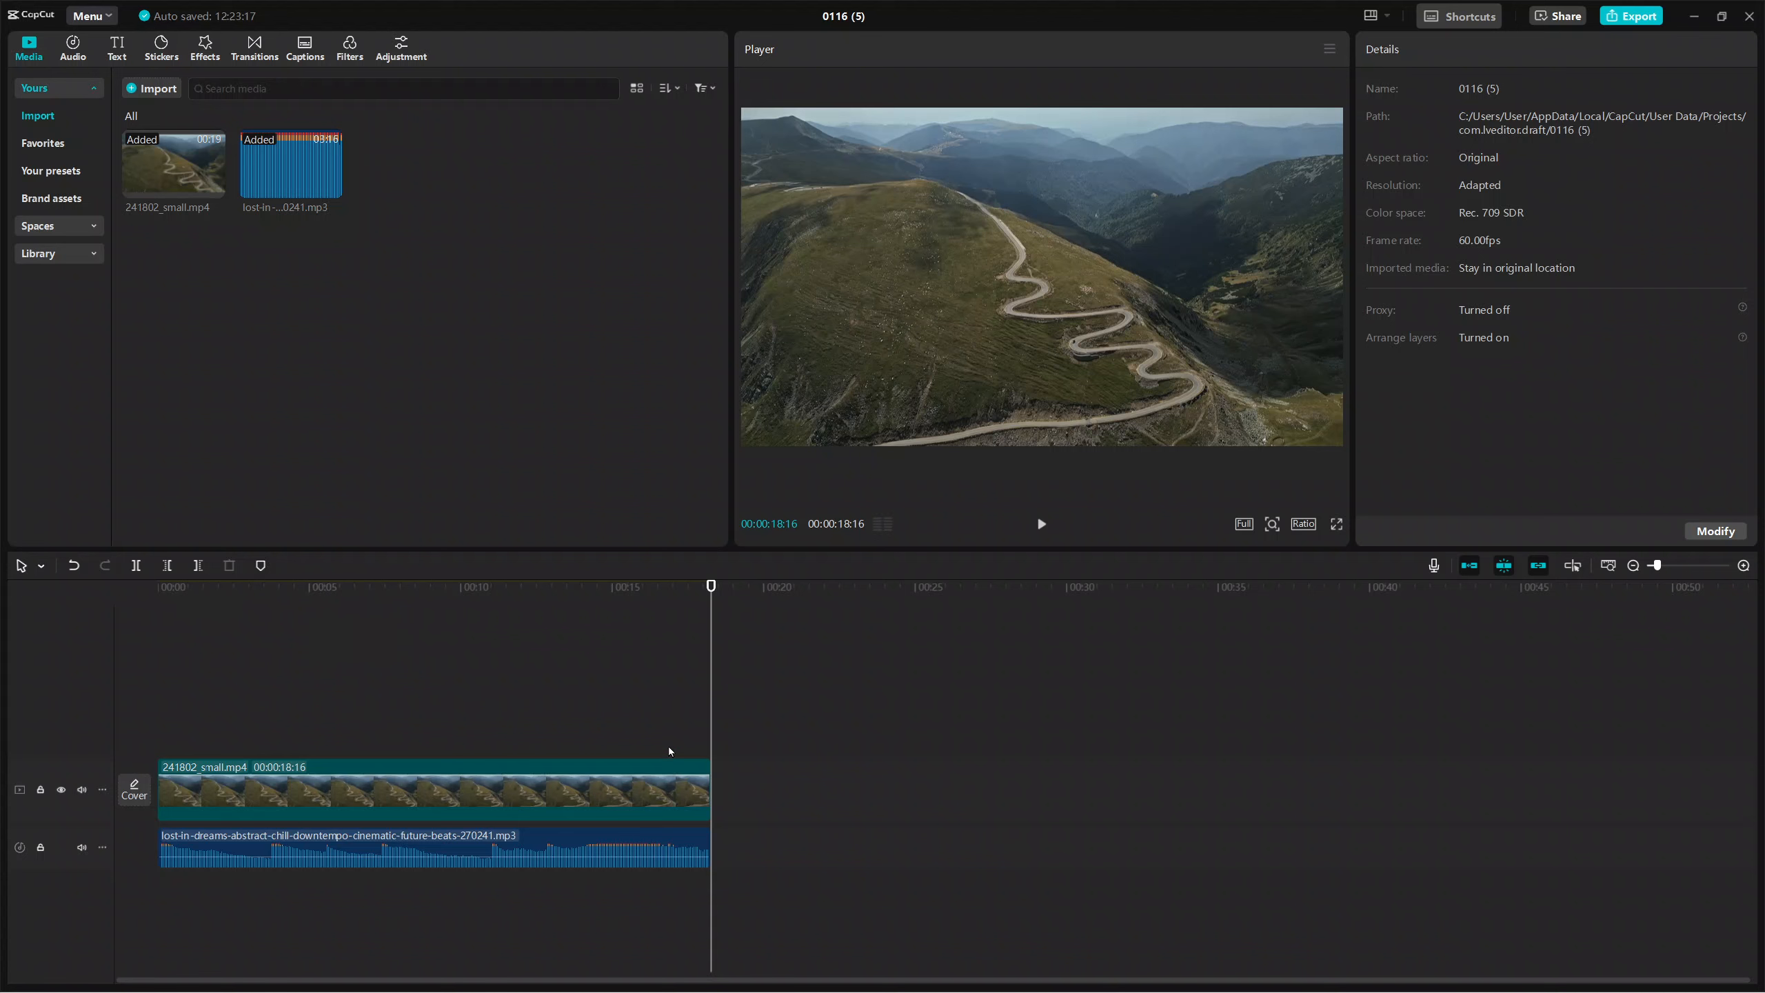
- Select both the video and music clips and delete them from the timeline
drag(707, 708, 180, 704)
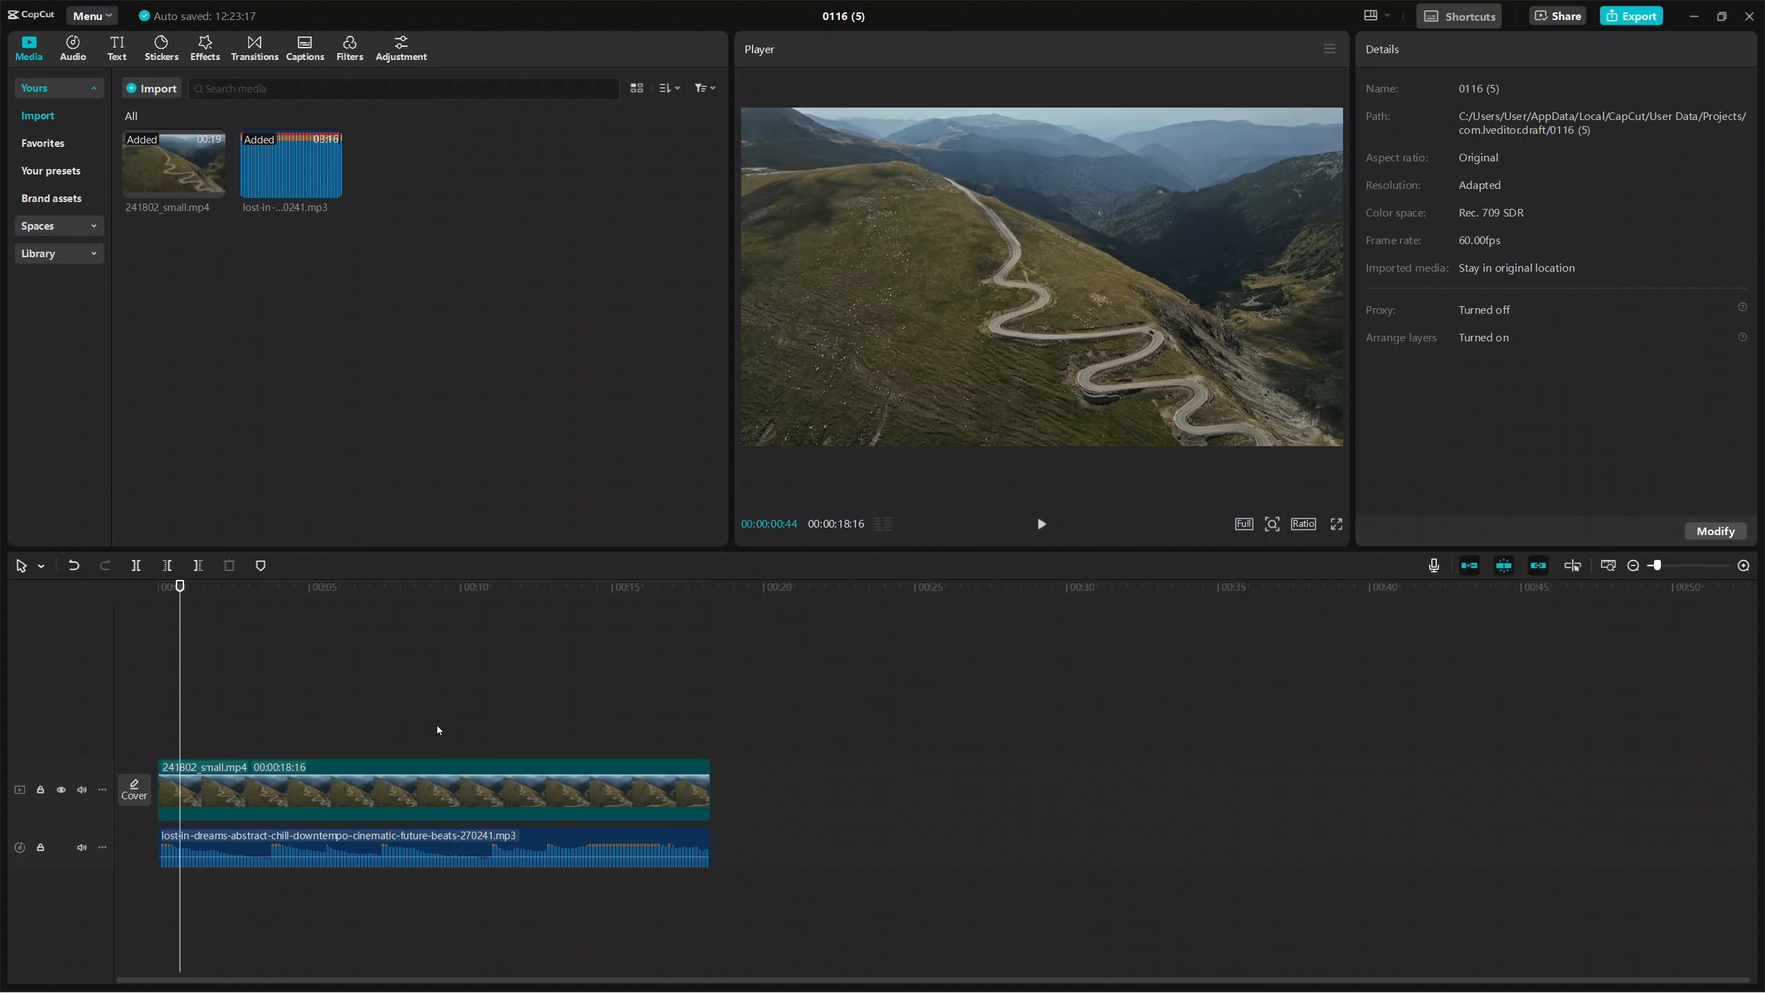
drag(422, 914, 458, 750)
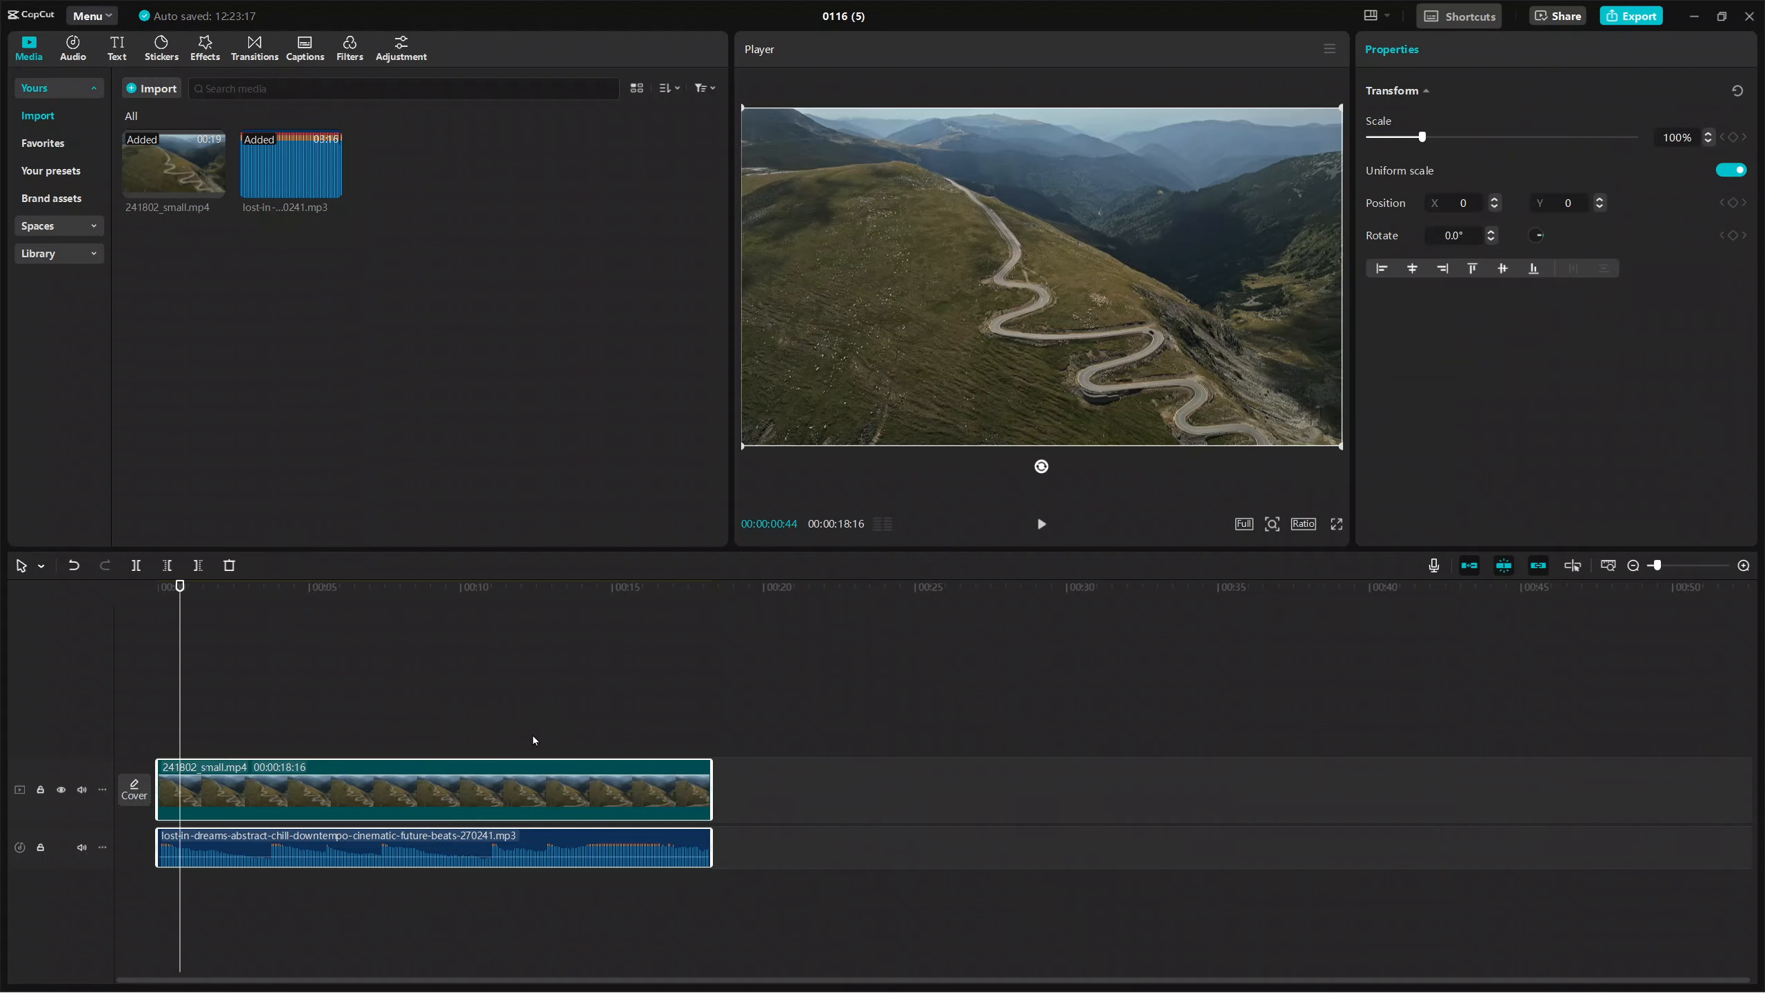
key(Delete)
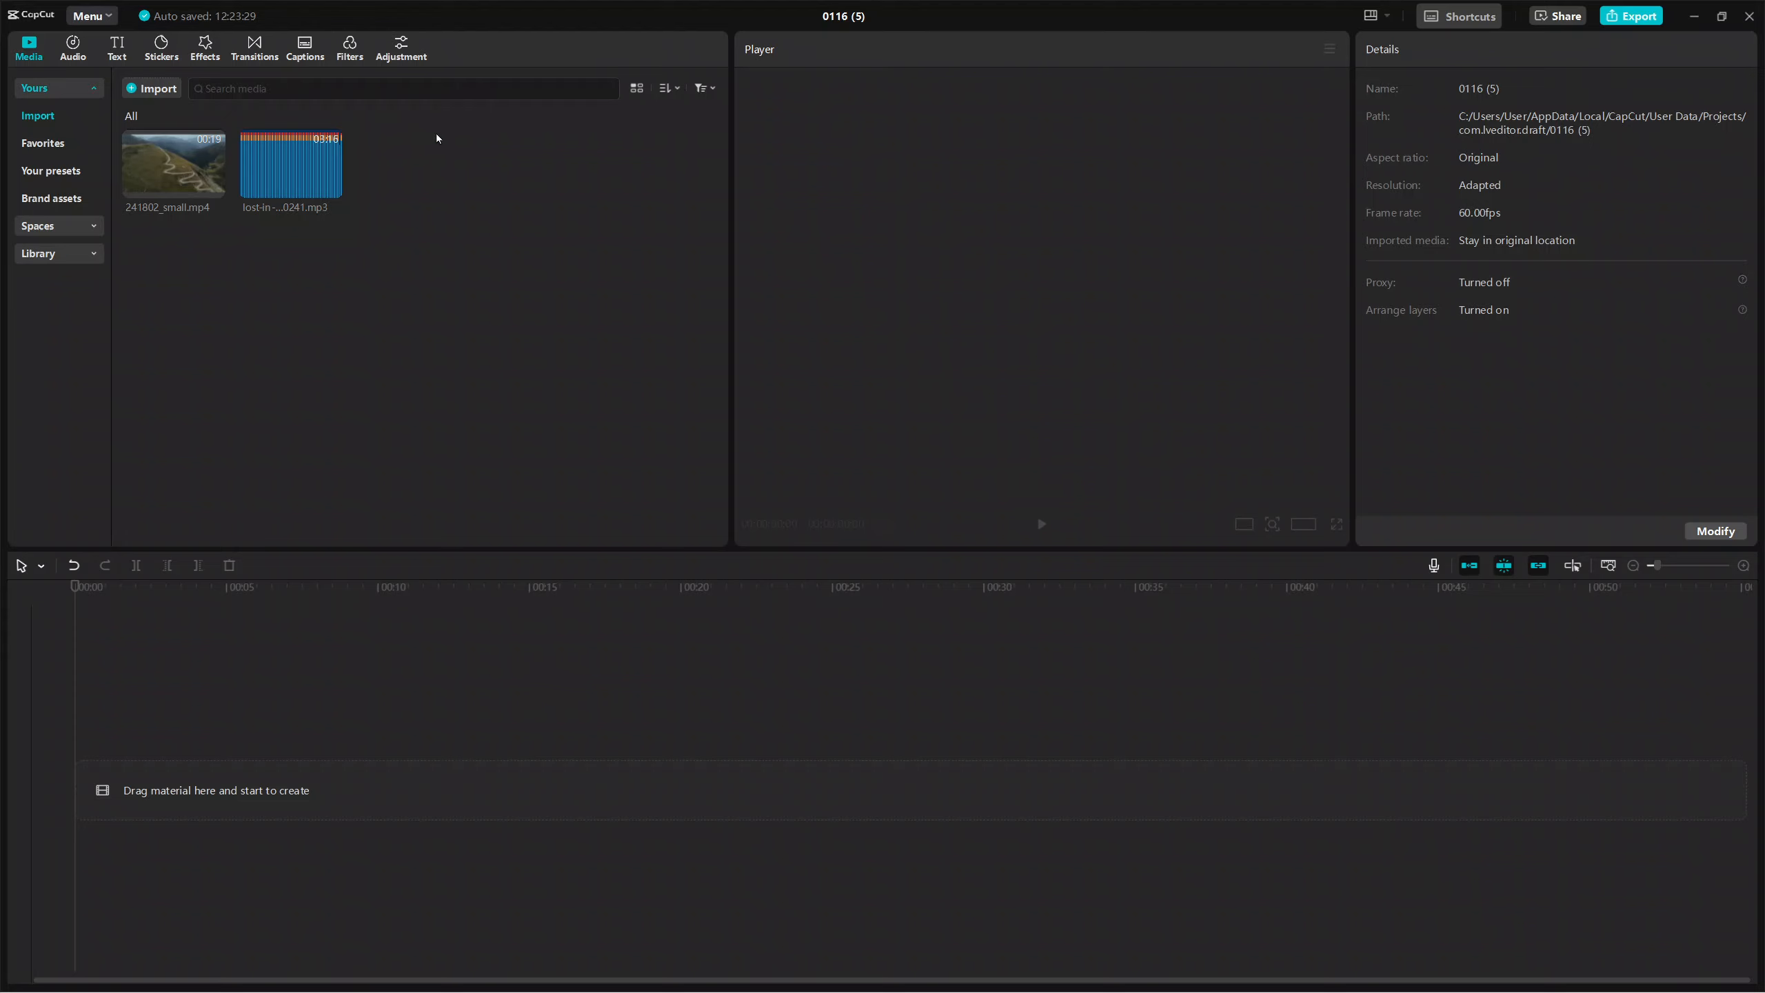
- Import the Voice MP4 file from the CapCut folder and add it to the timeline
click(154, 89)
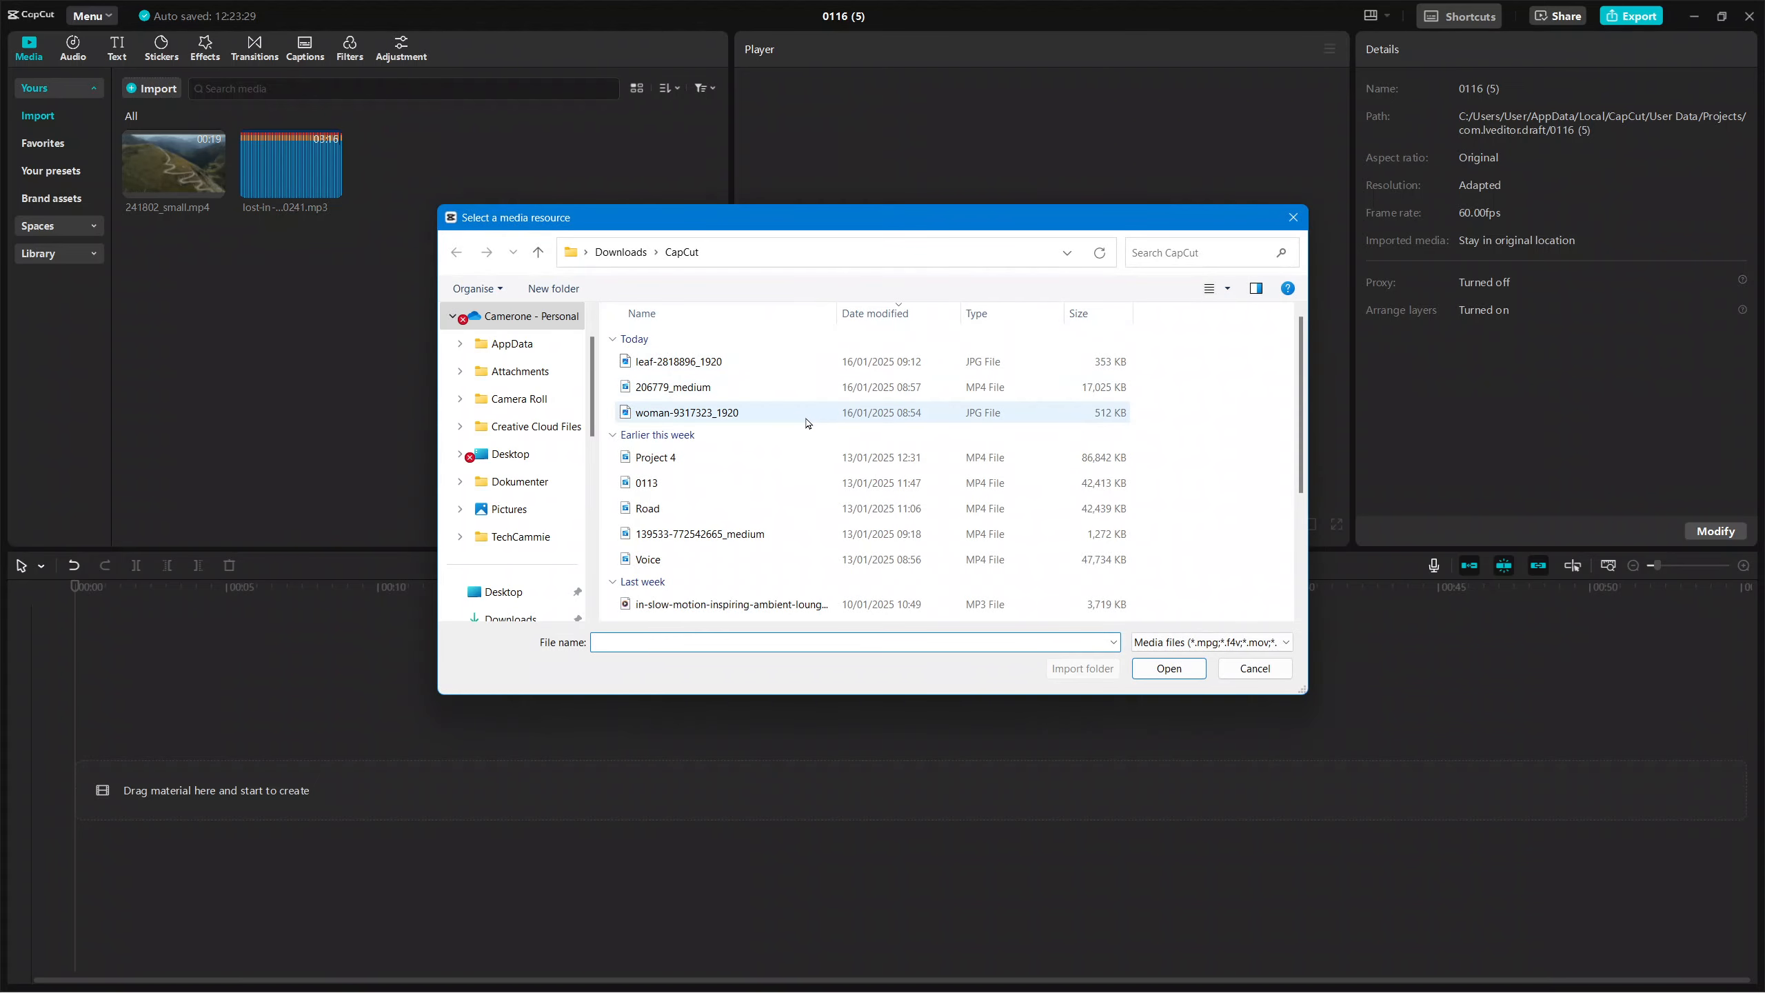
click(737, 565)
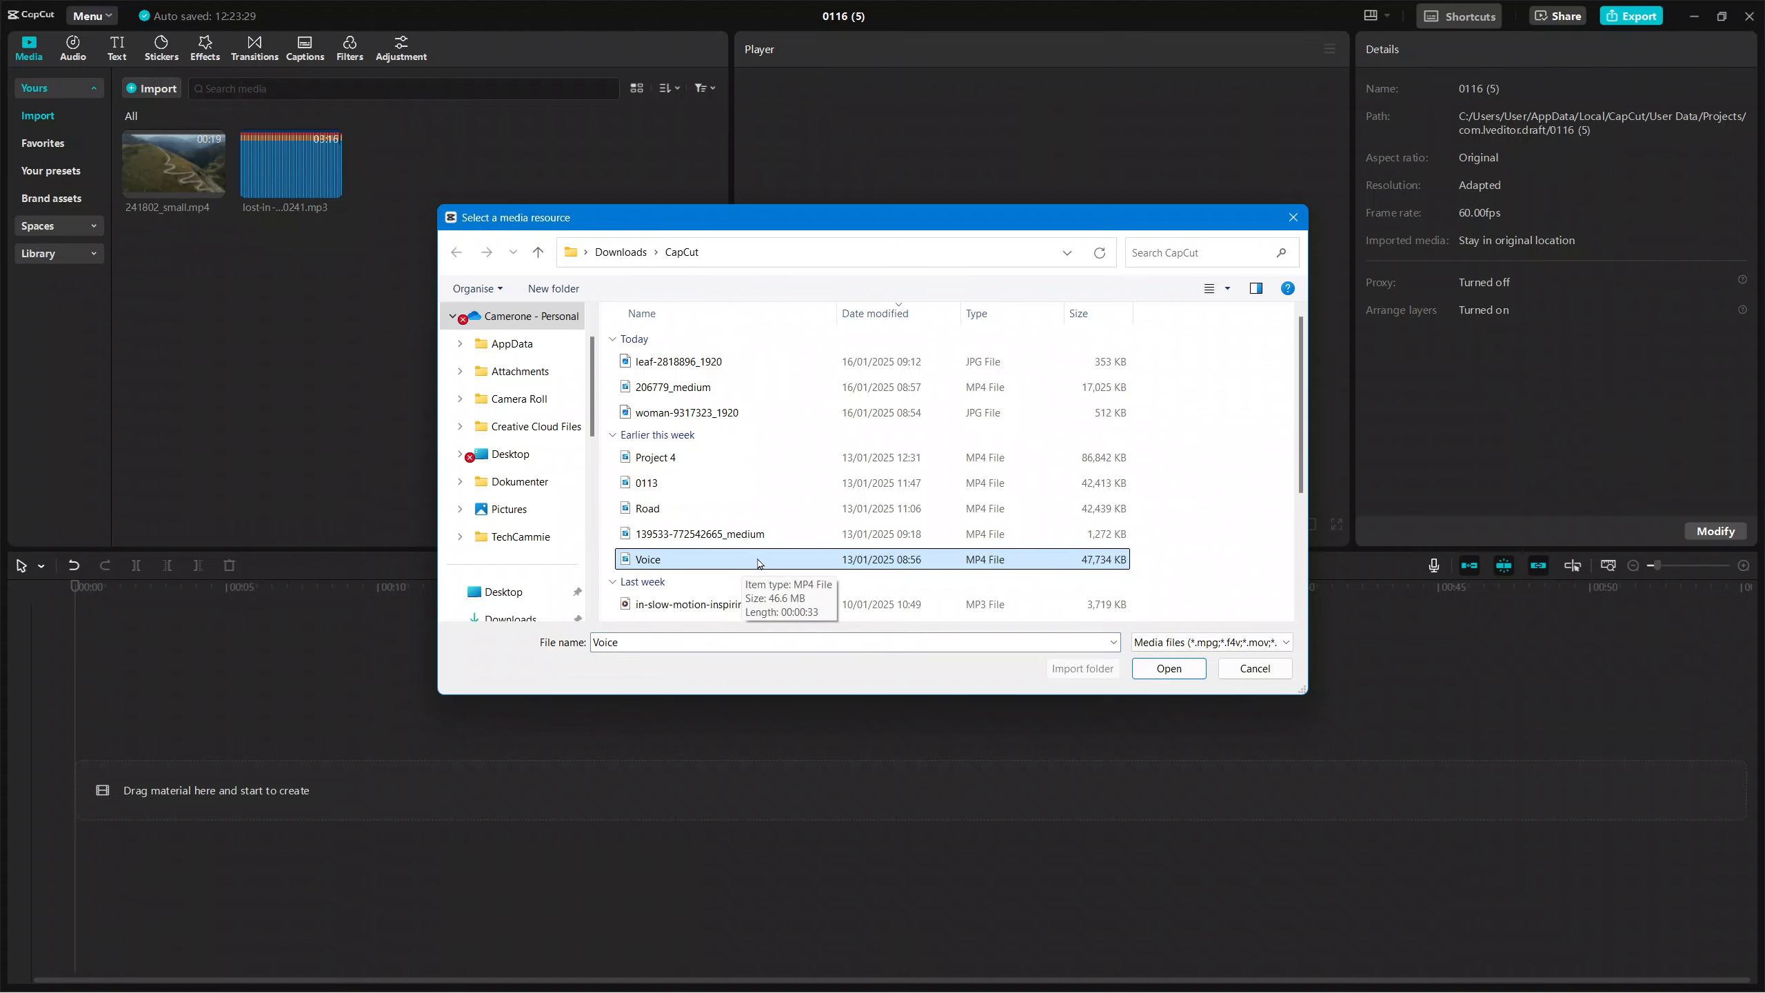
click(1169, 668)
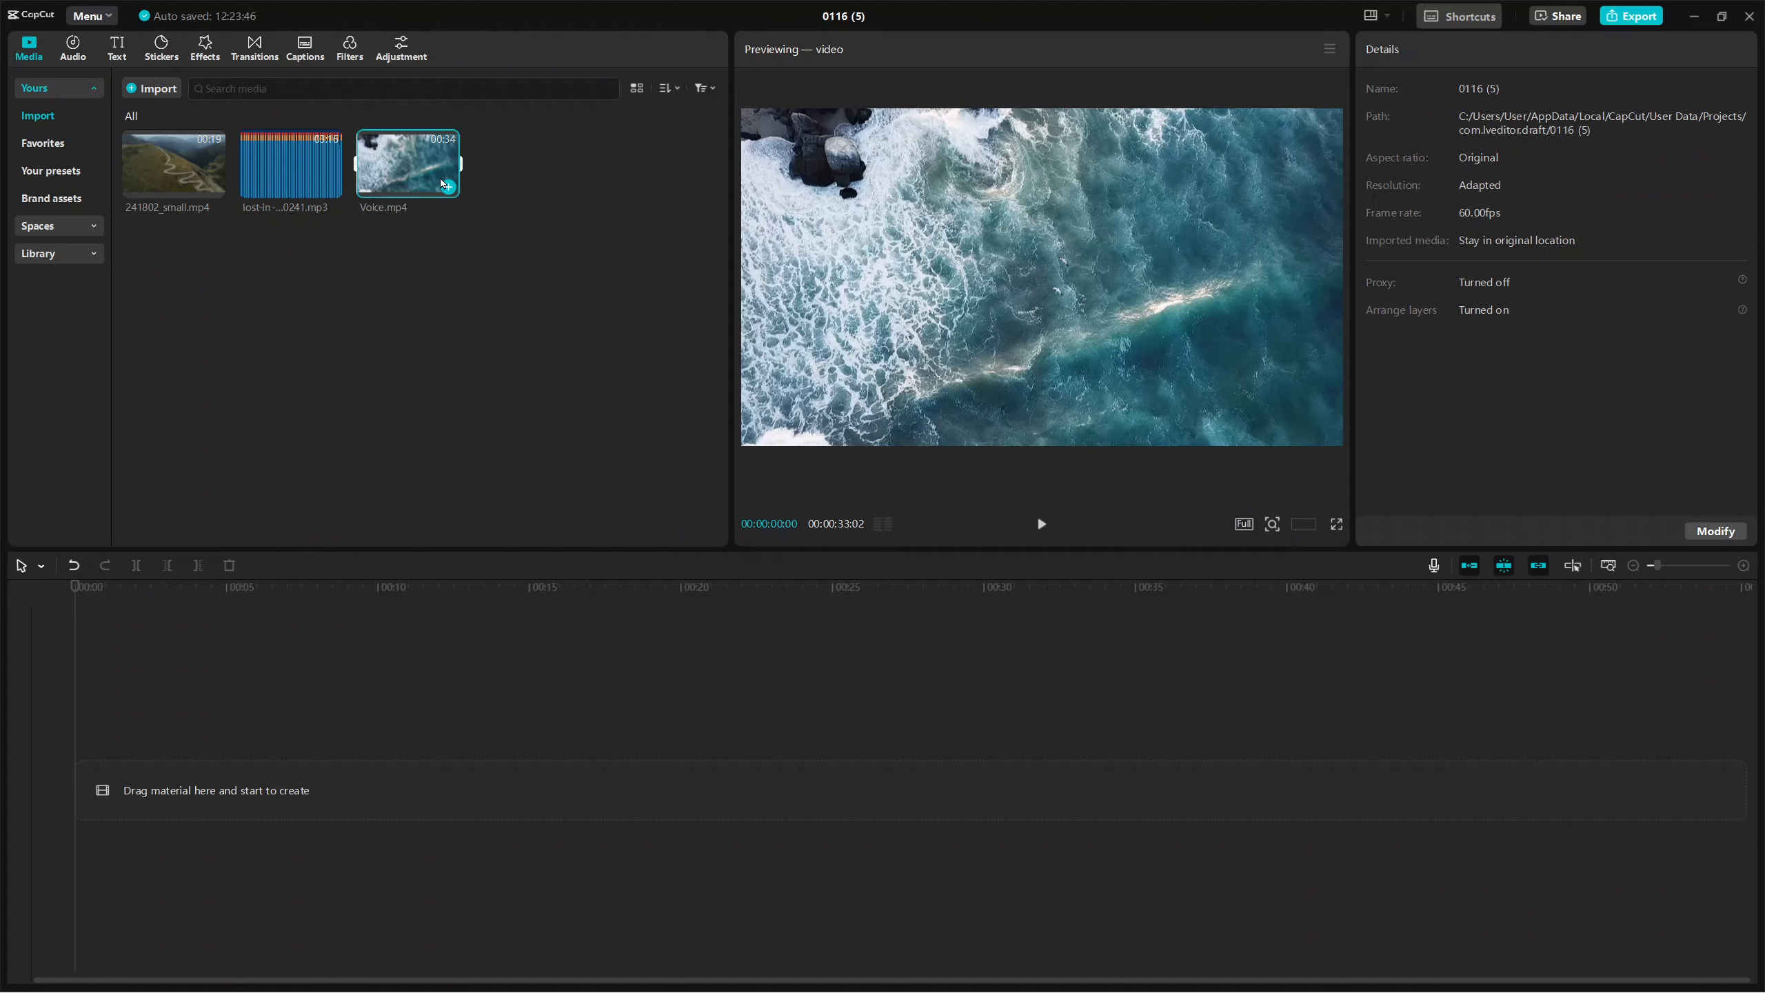
click(448, 187)
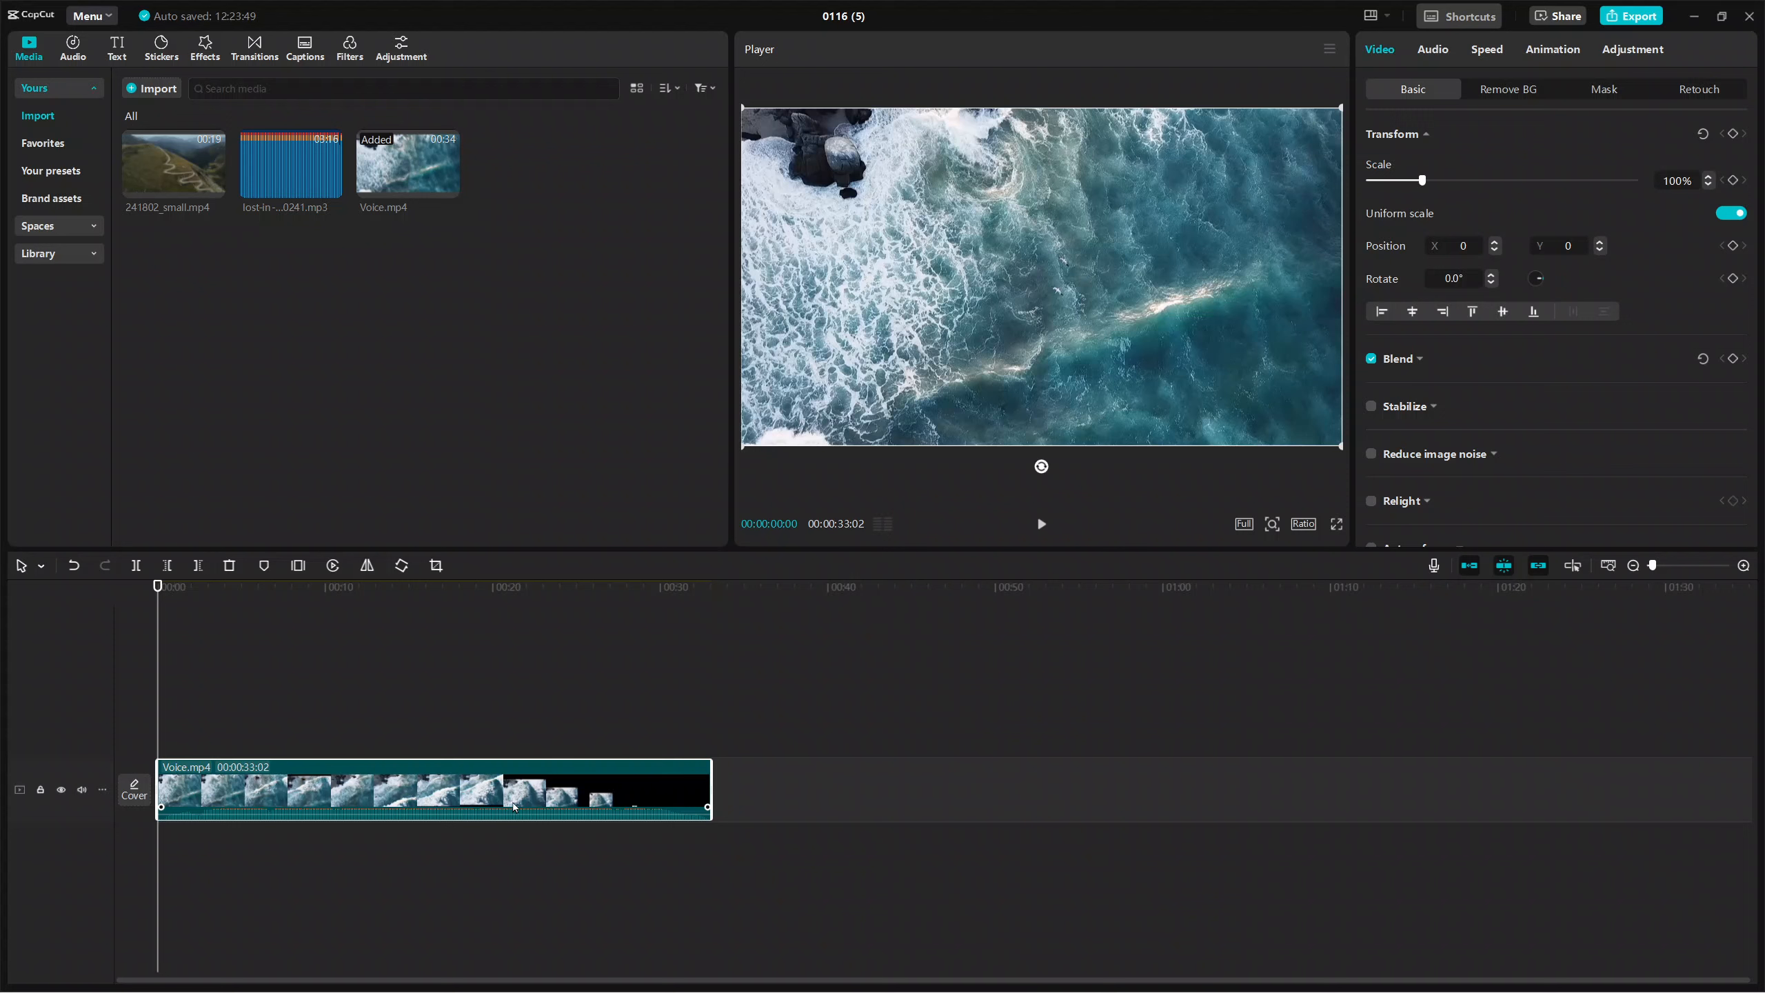
- Extract the audio of the Voice.mp4 clip onto a separate track
right_click(289, 793)
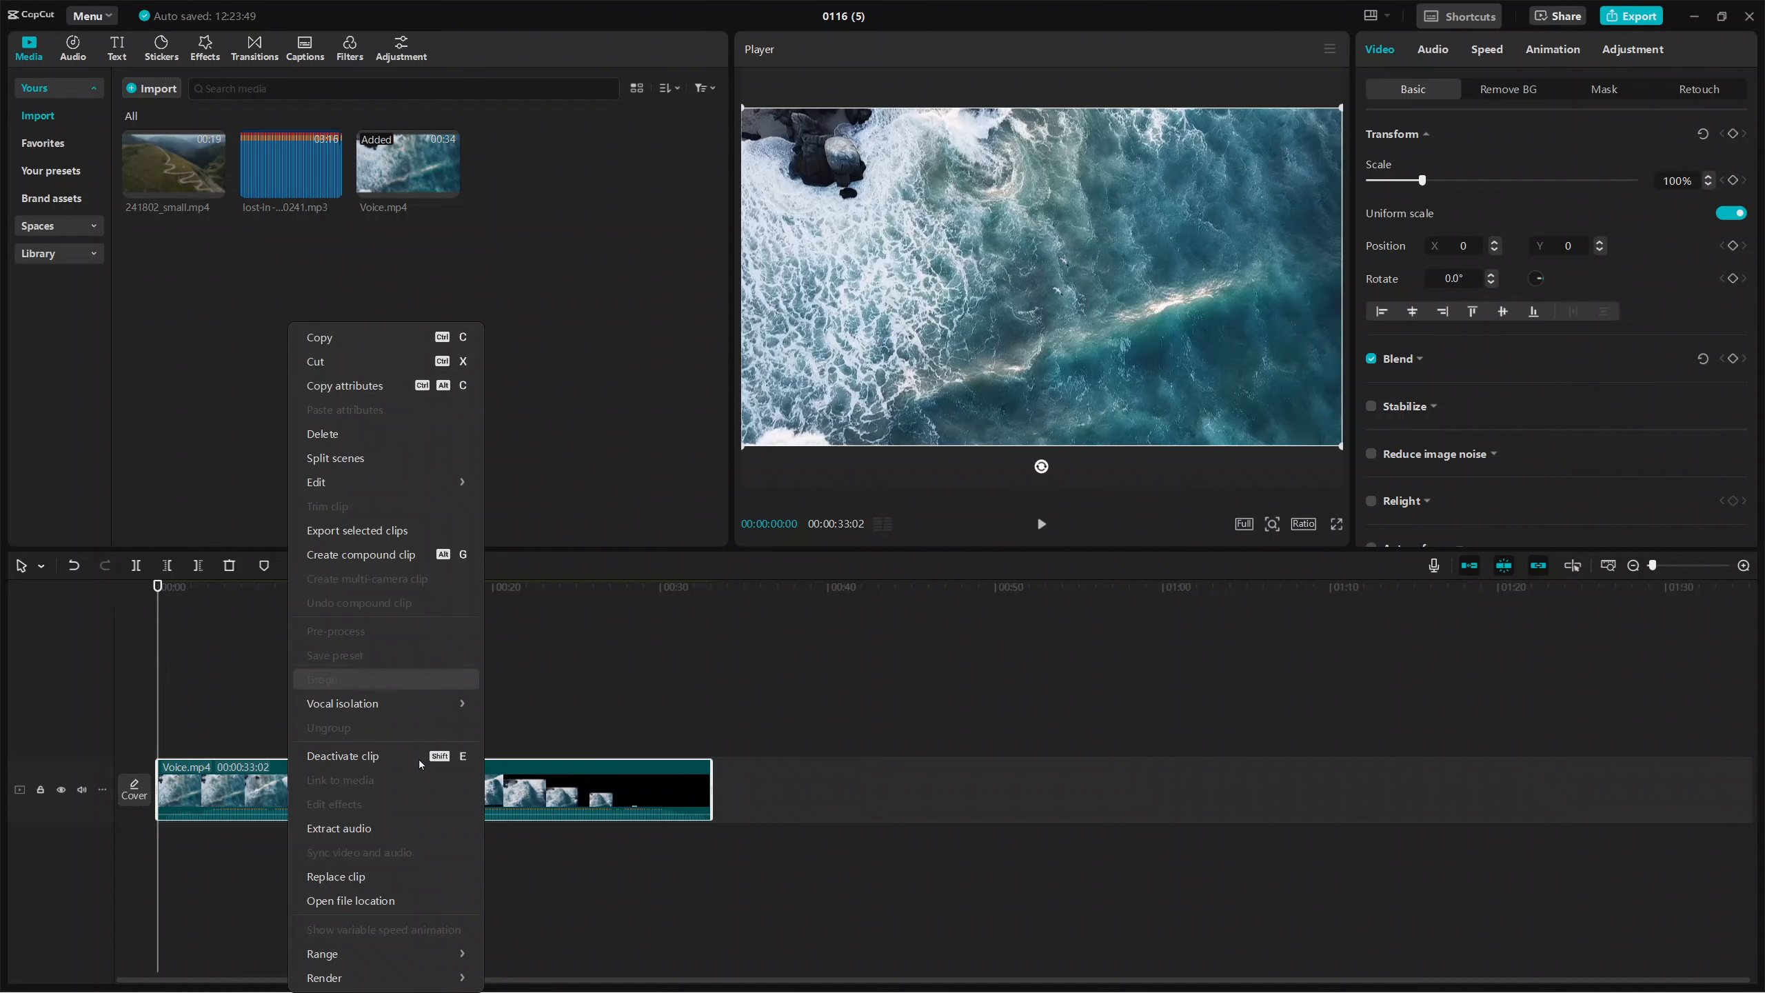
click(419, 820)
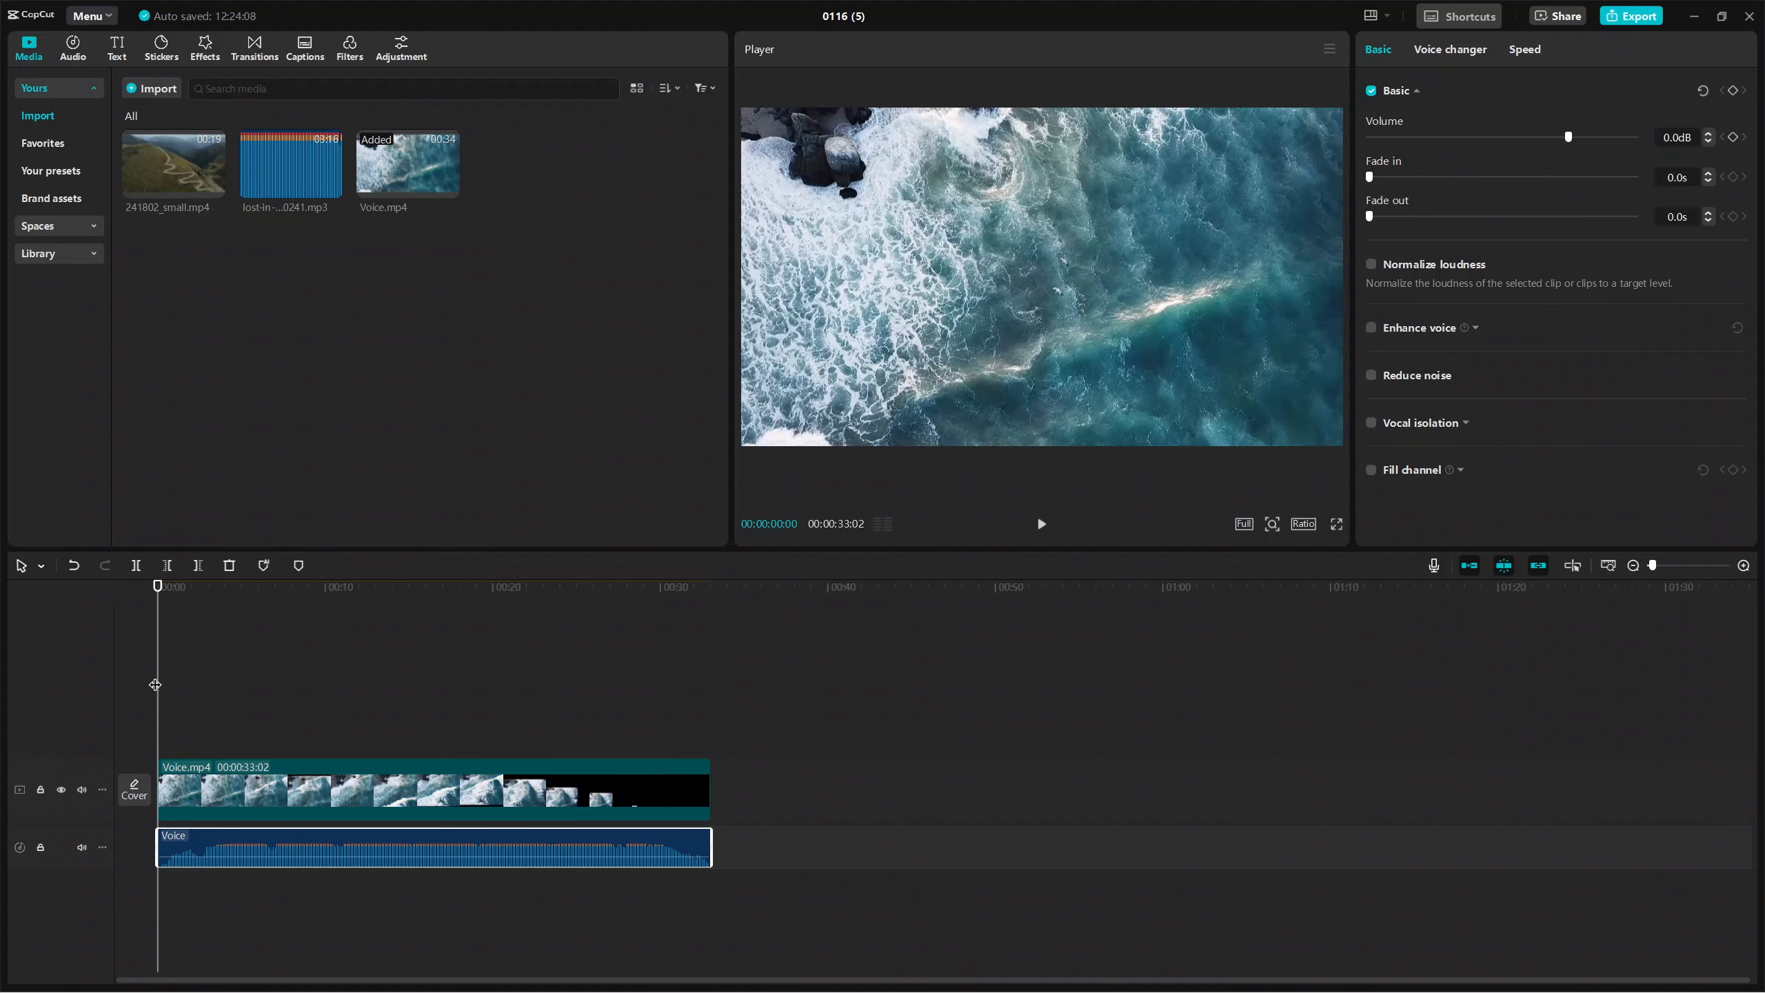
drag(157, 685, 398, 718)
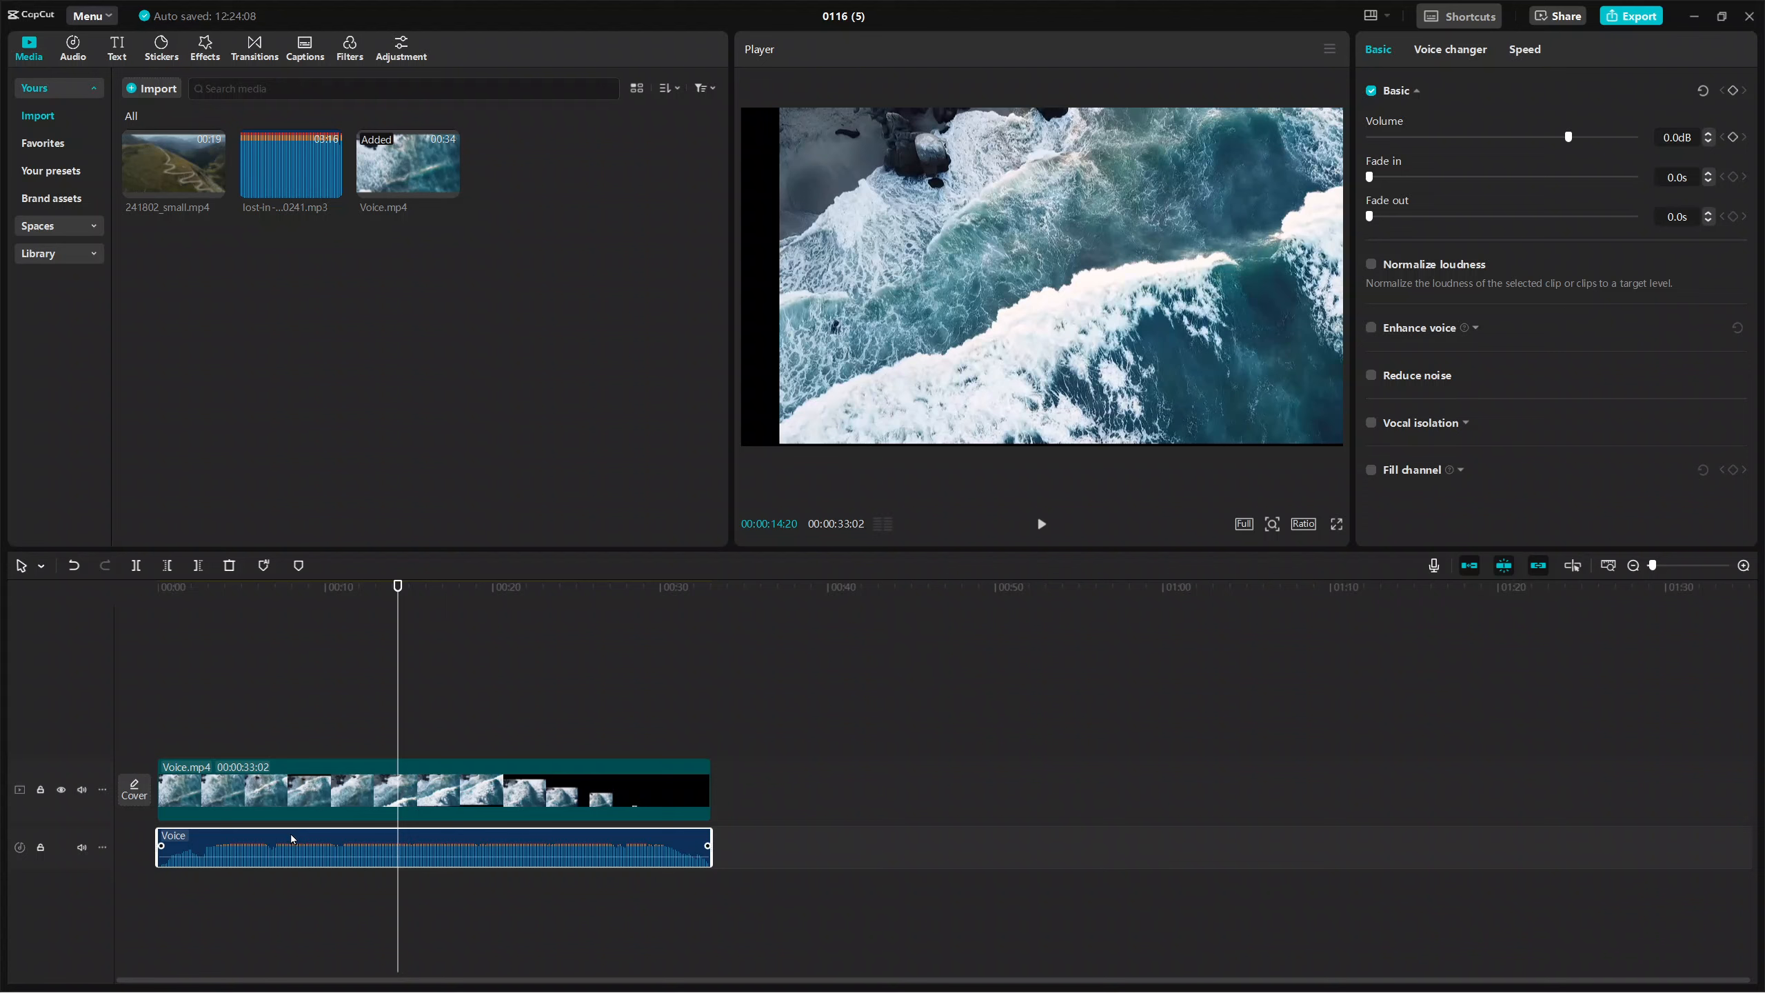
click(356, 781)
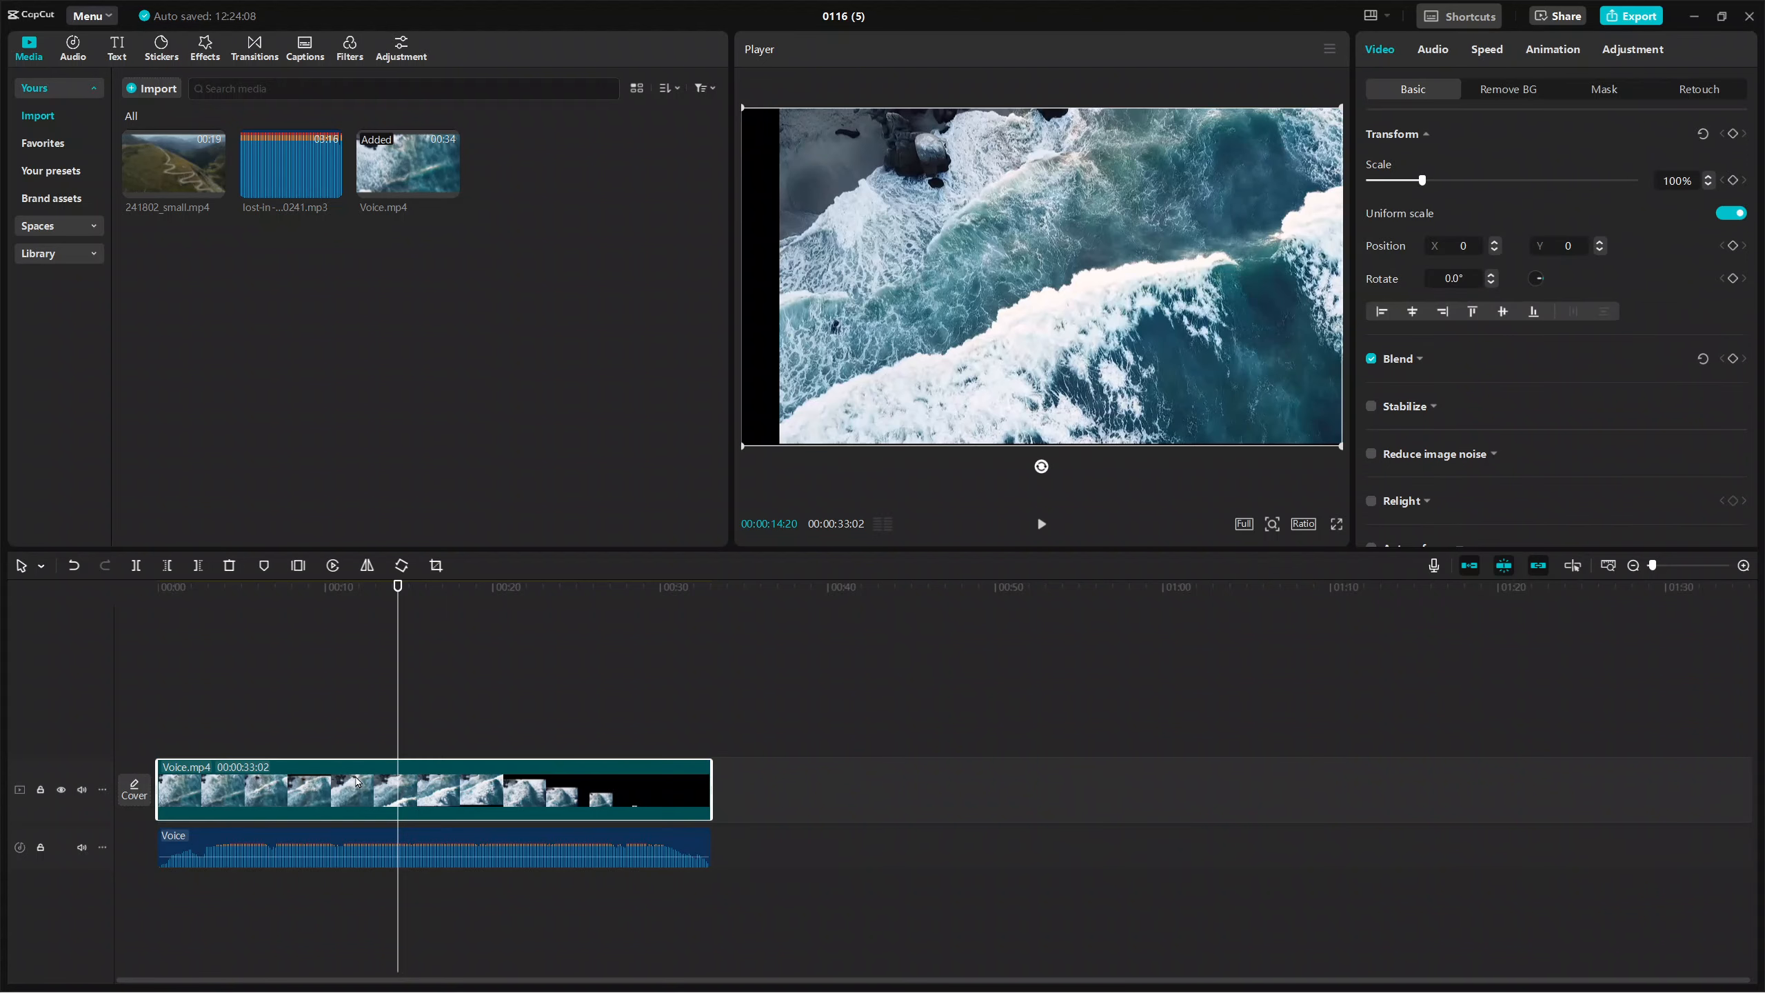
- Split the extracted Voice audio at 00:00:20:03 and select each of the two pieces in turn
click(342, 831)
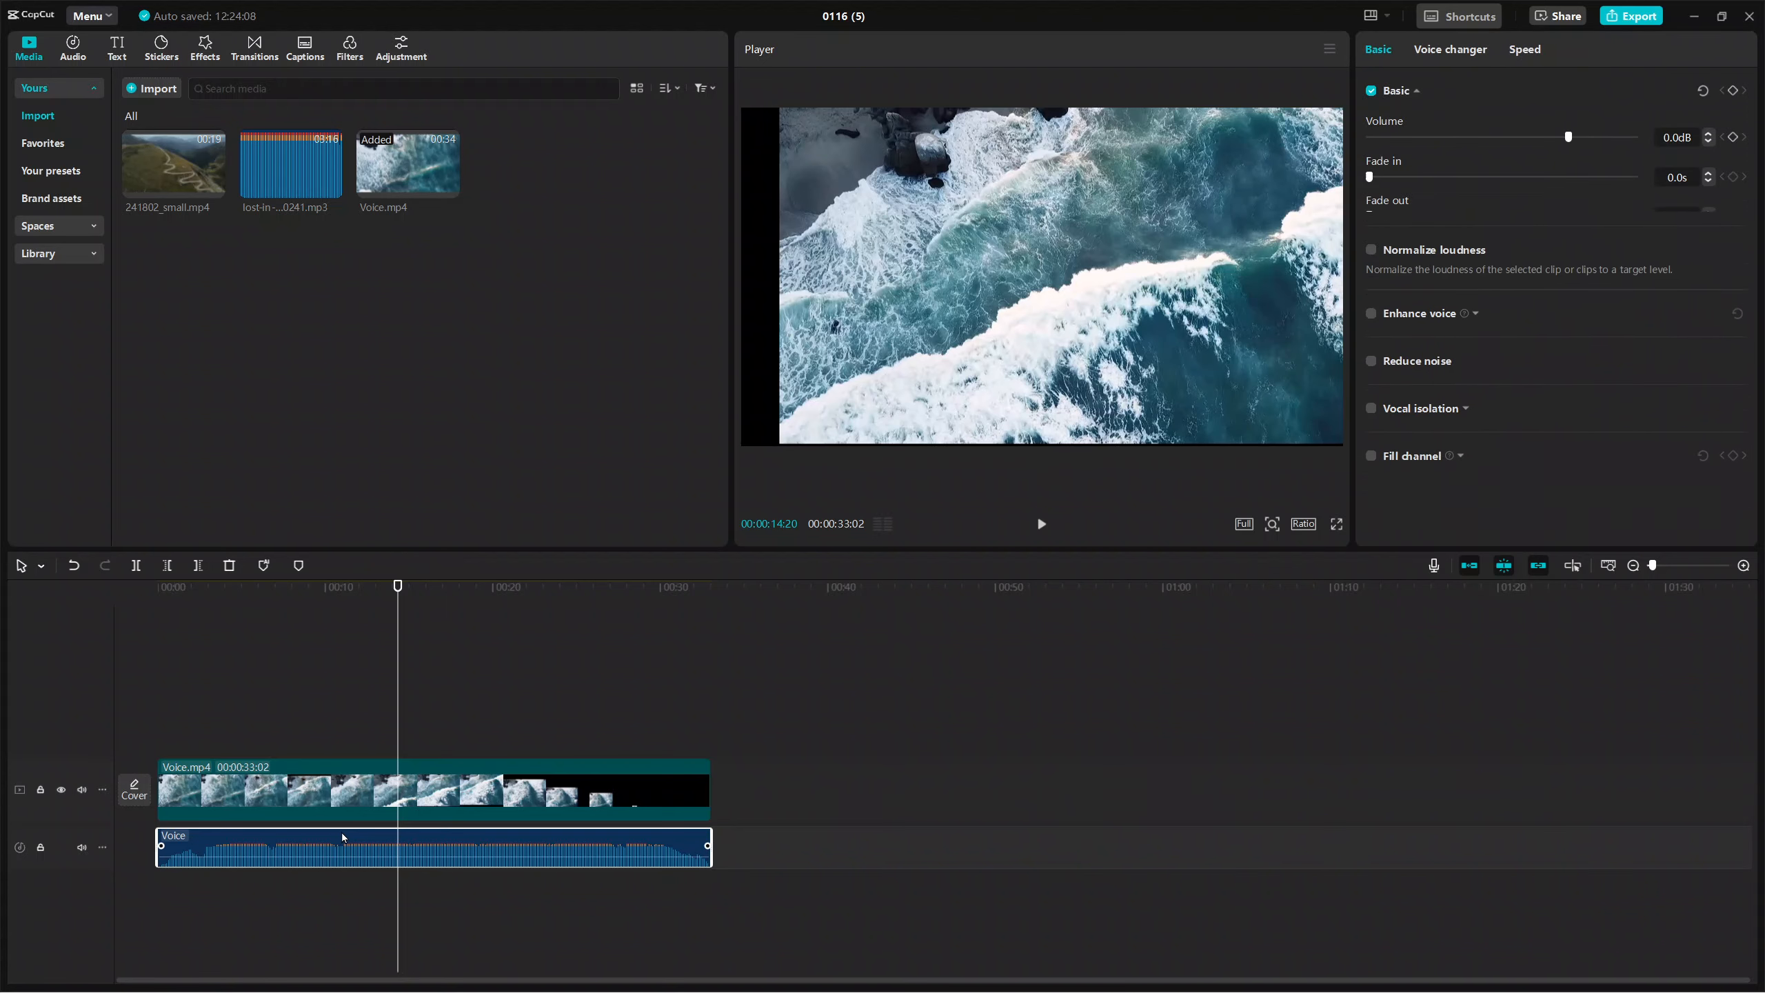
drag(399, 716, 494, 710)
click(151, 567)
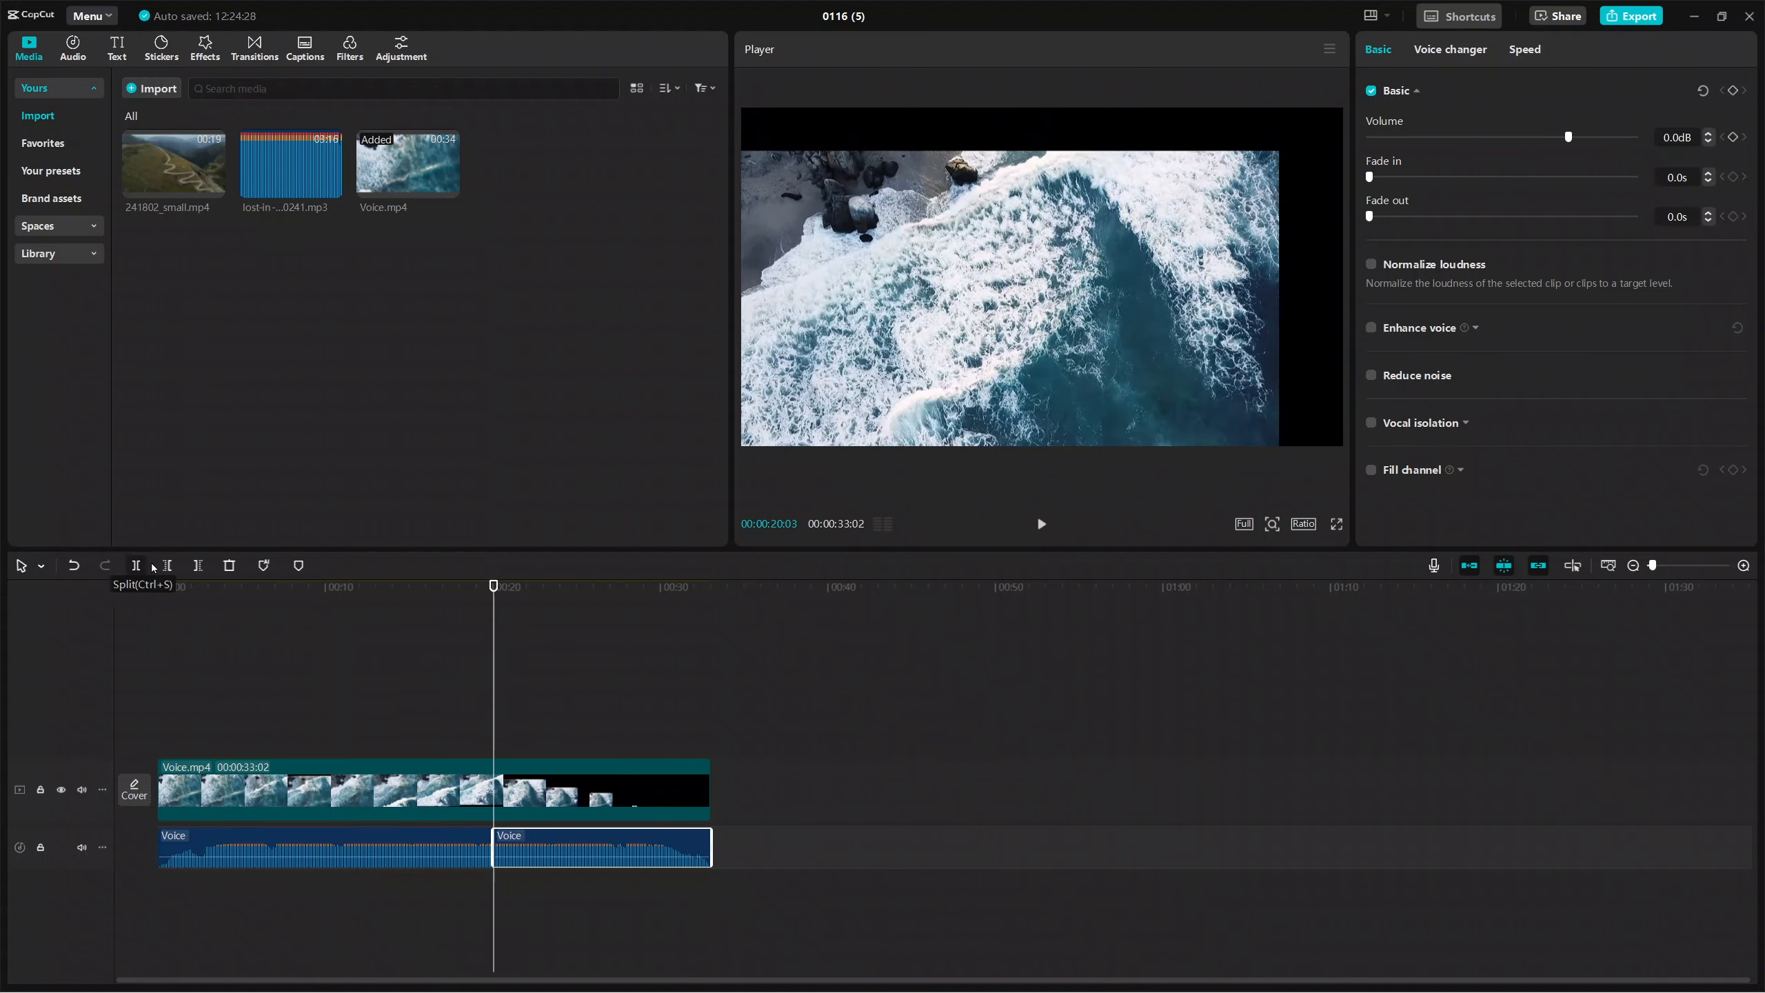
click(397, 833)
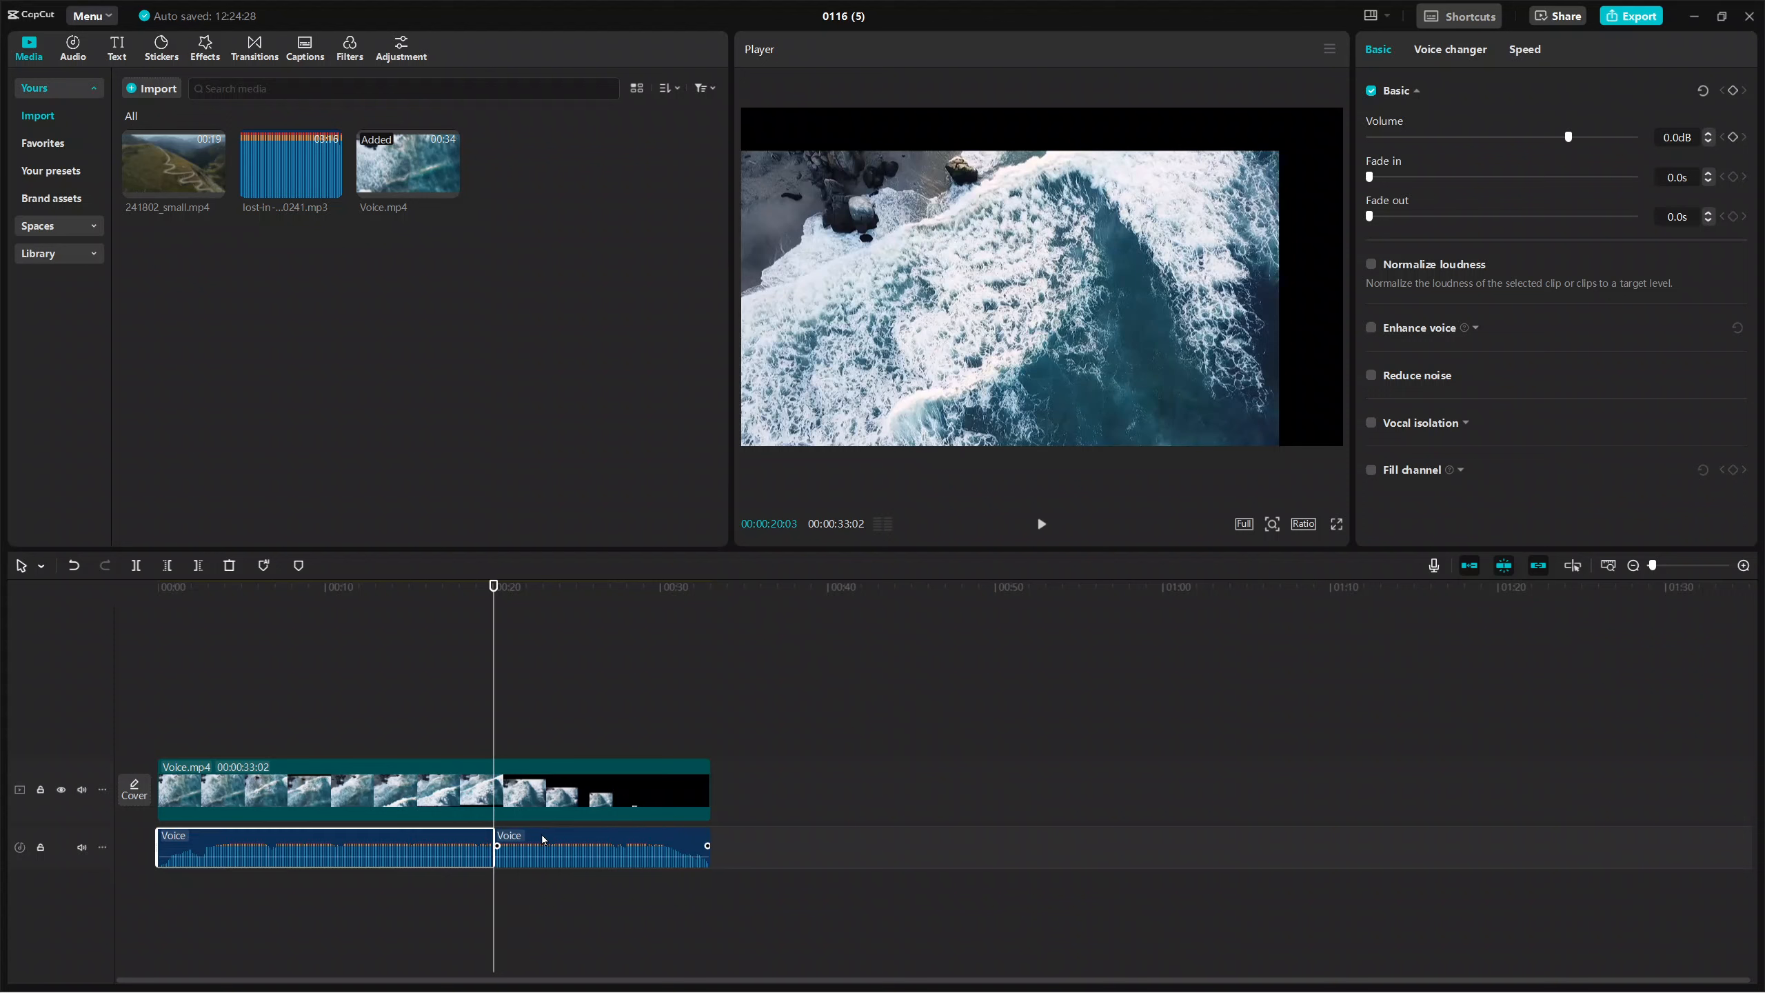
click(540, 833)
click(431, 834)
click(549, 836)
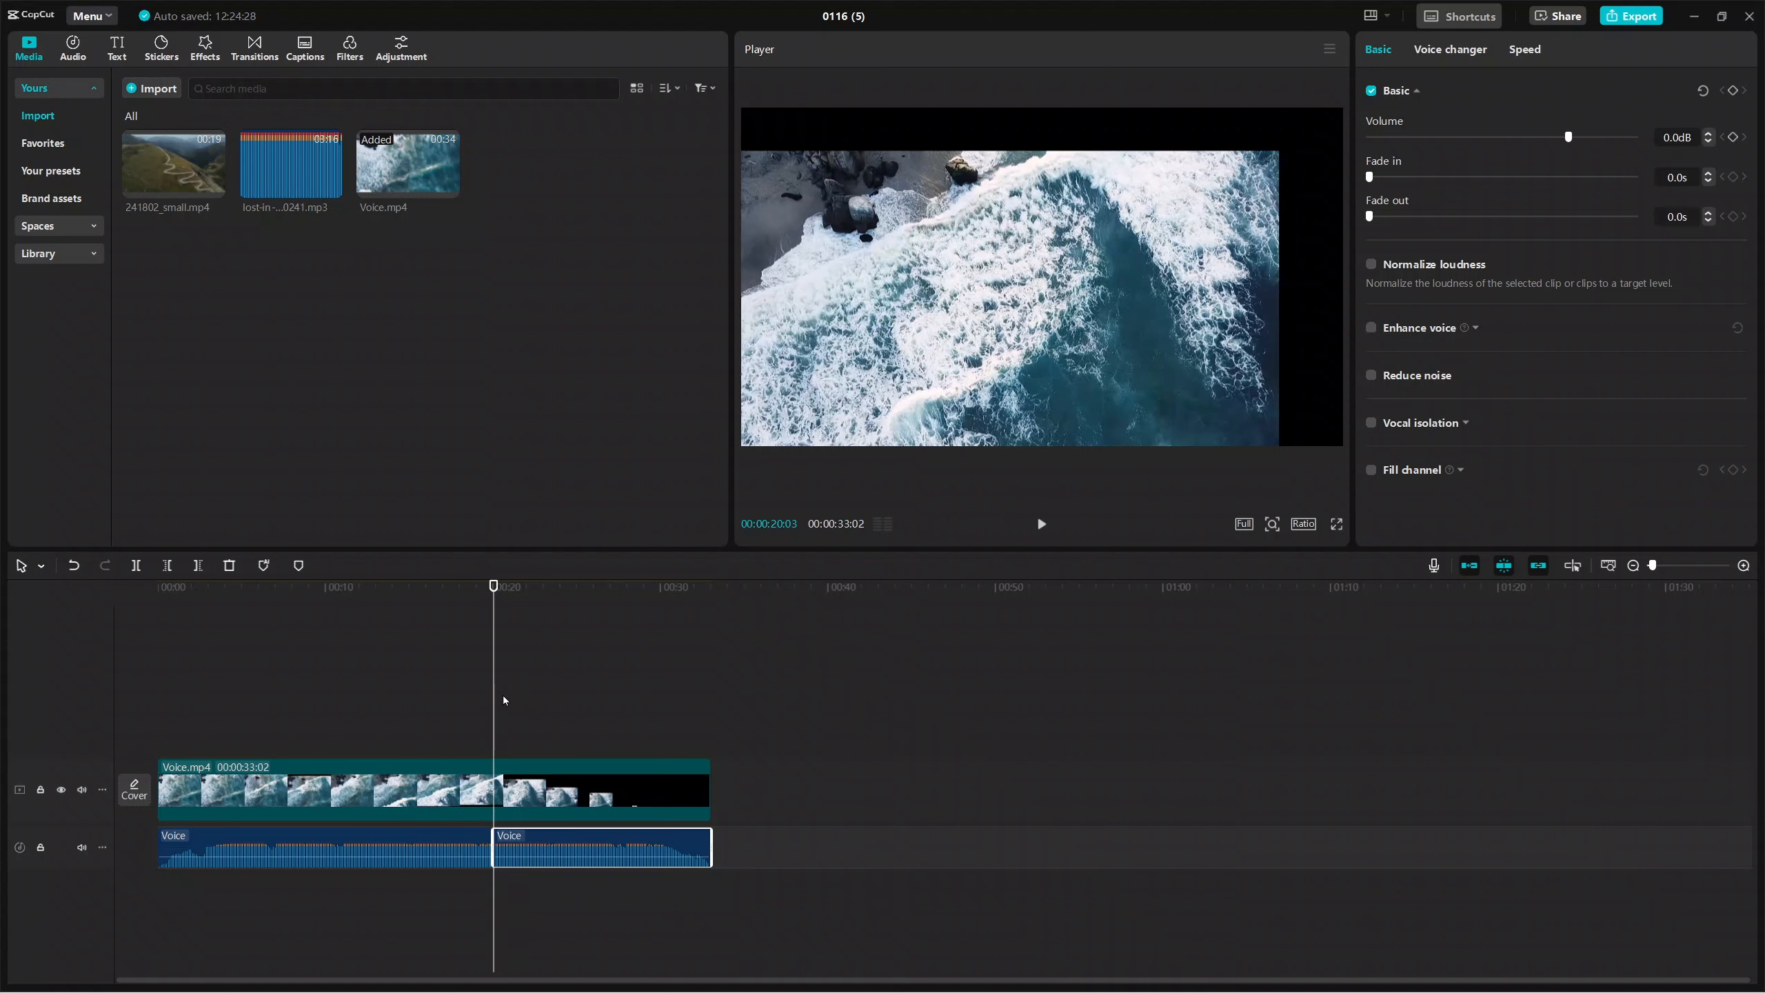
- Undo the split of the extracted Voice audio and deselect the clip
key(ctrl+z)
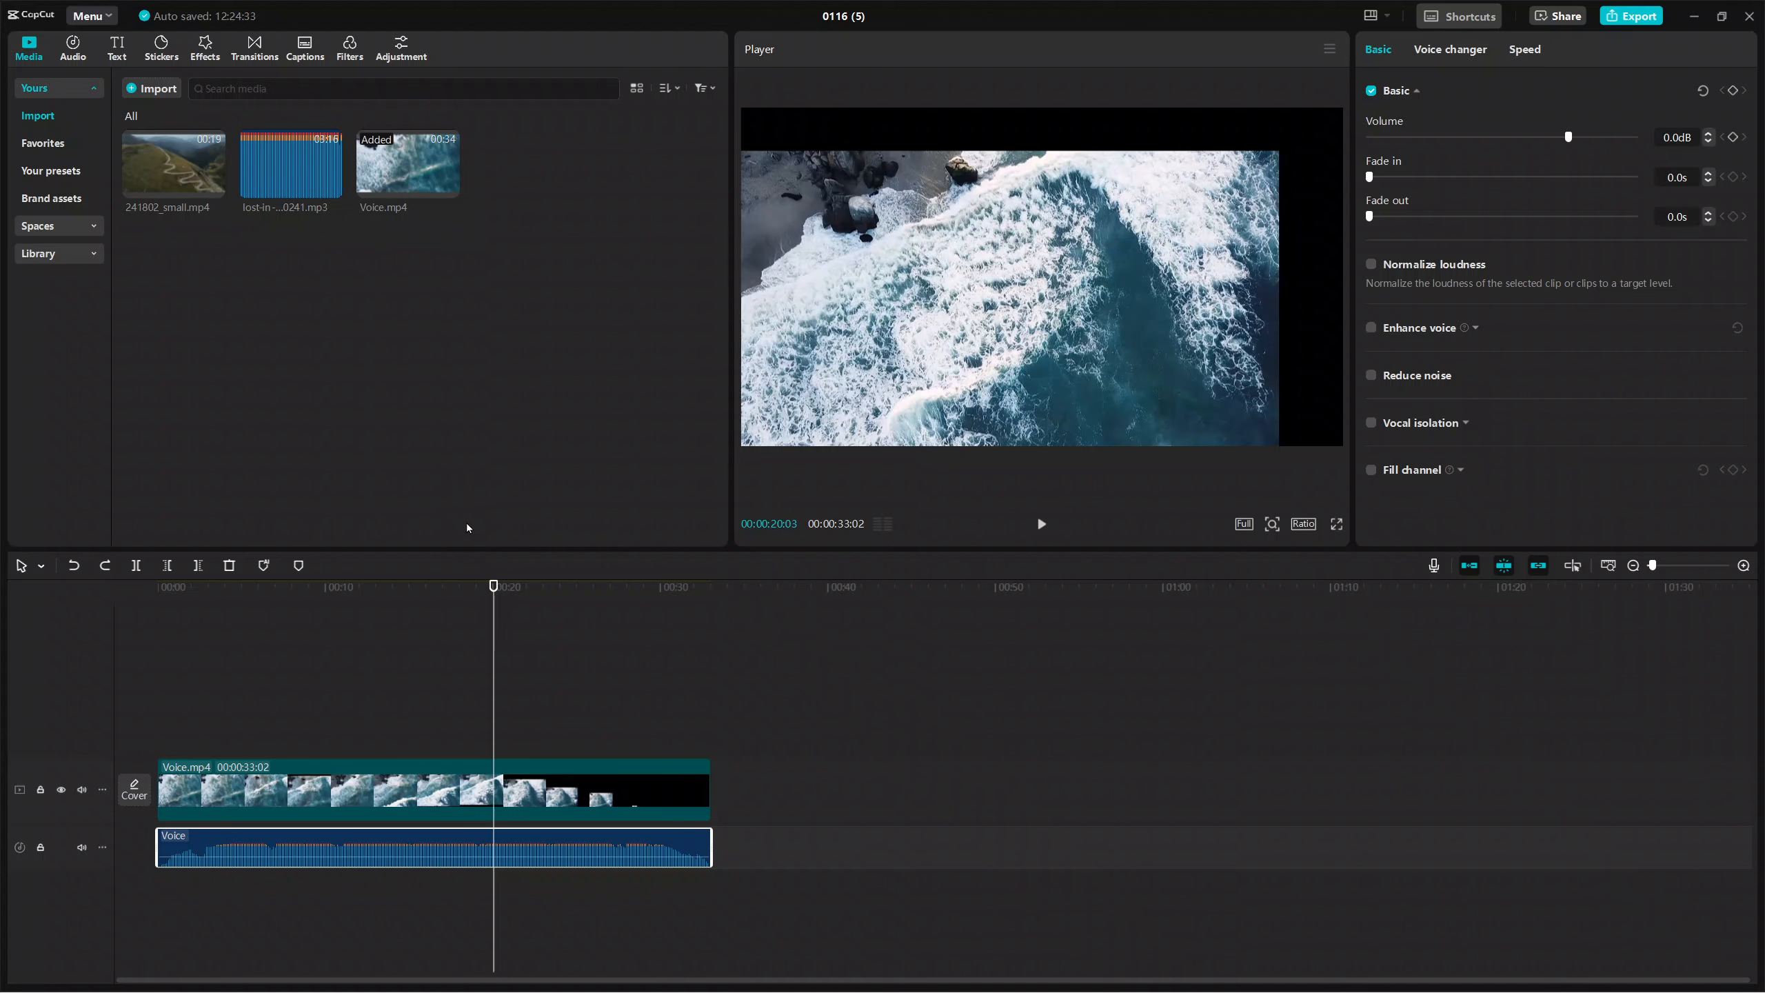
mouse_move(258, 164)
click(788, 758)
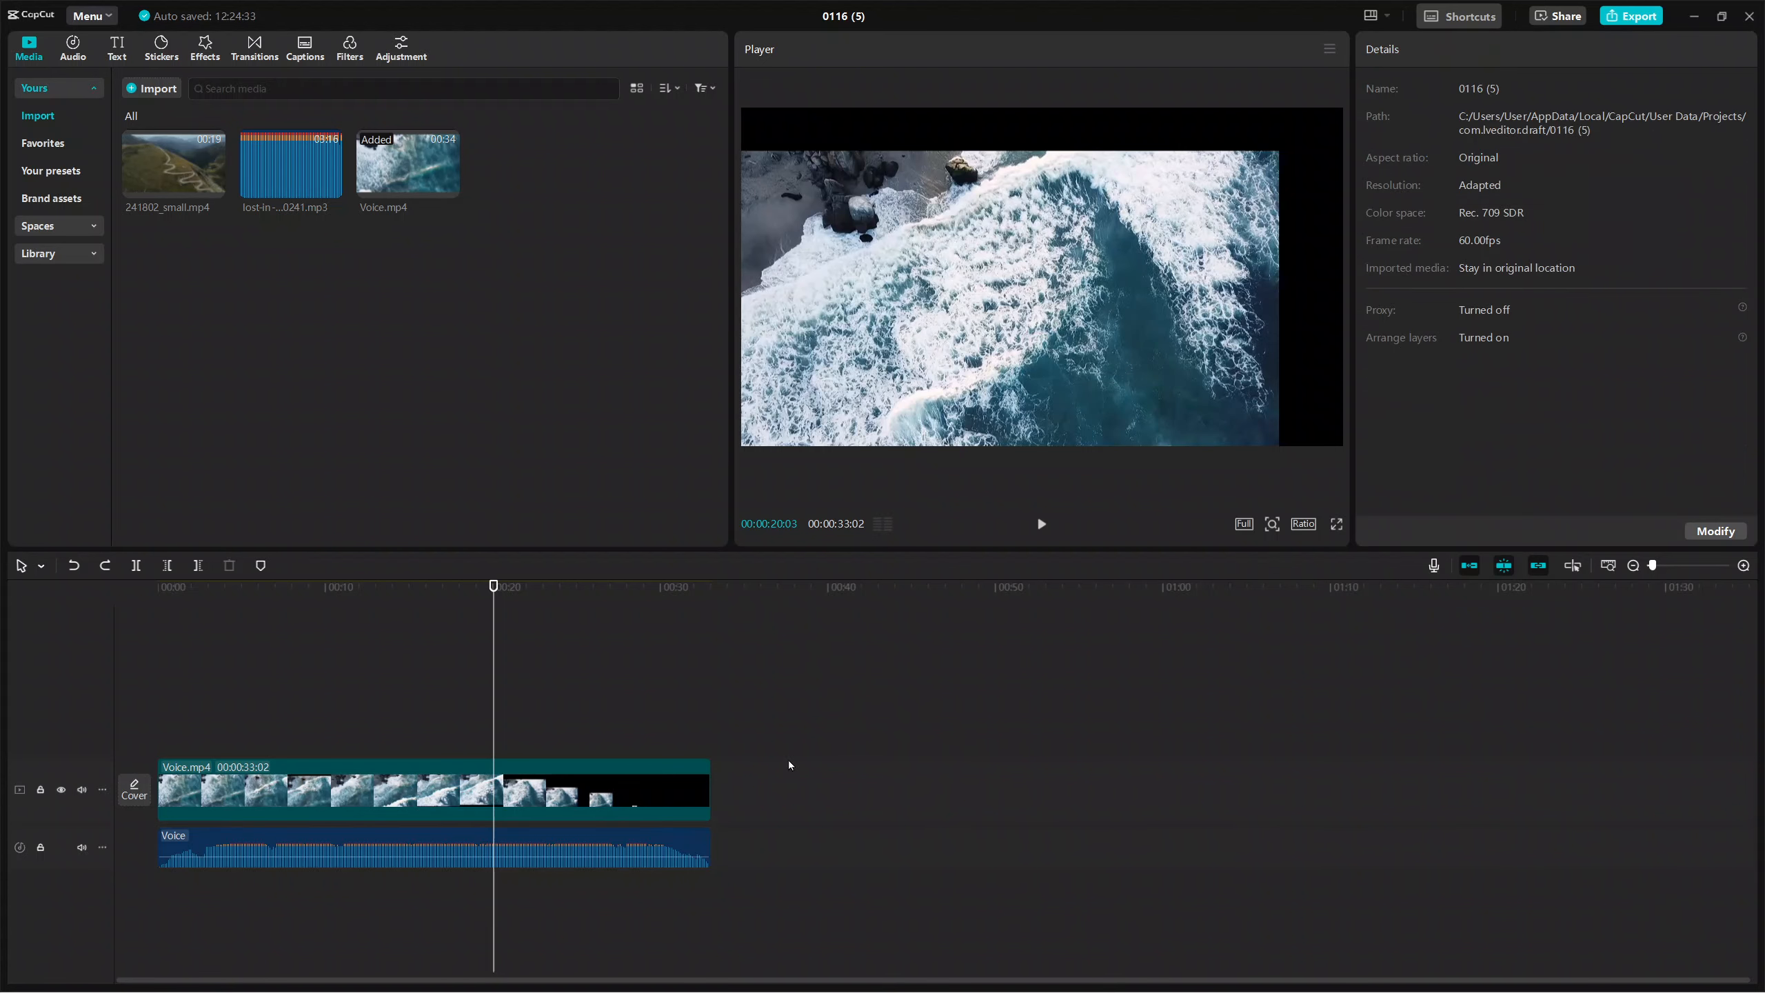
- Trim the end of the extracted Voice audio back to about 19 seconds on the timeline
click(664, 843)
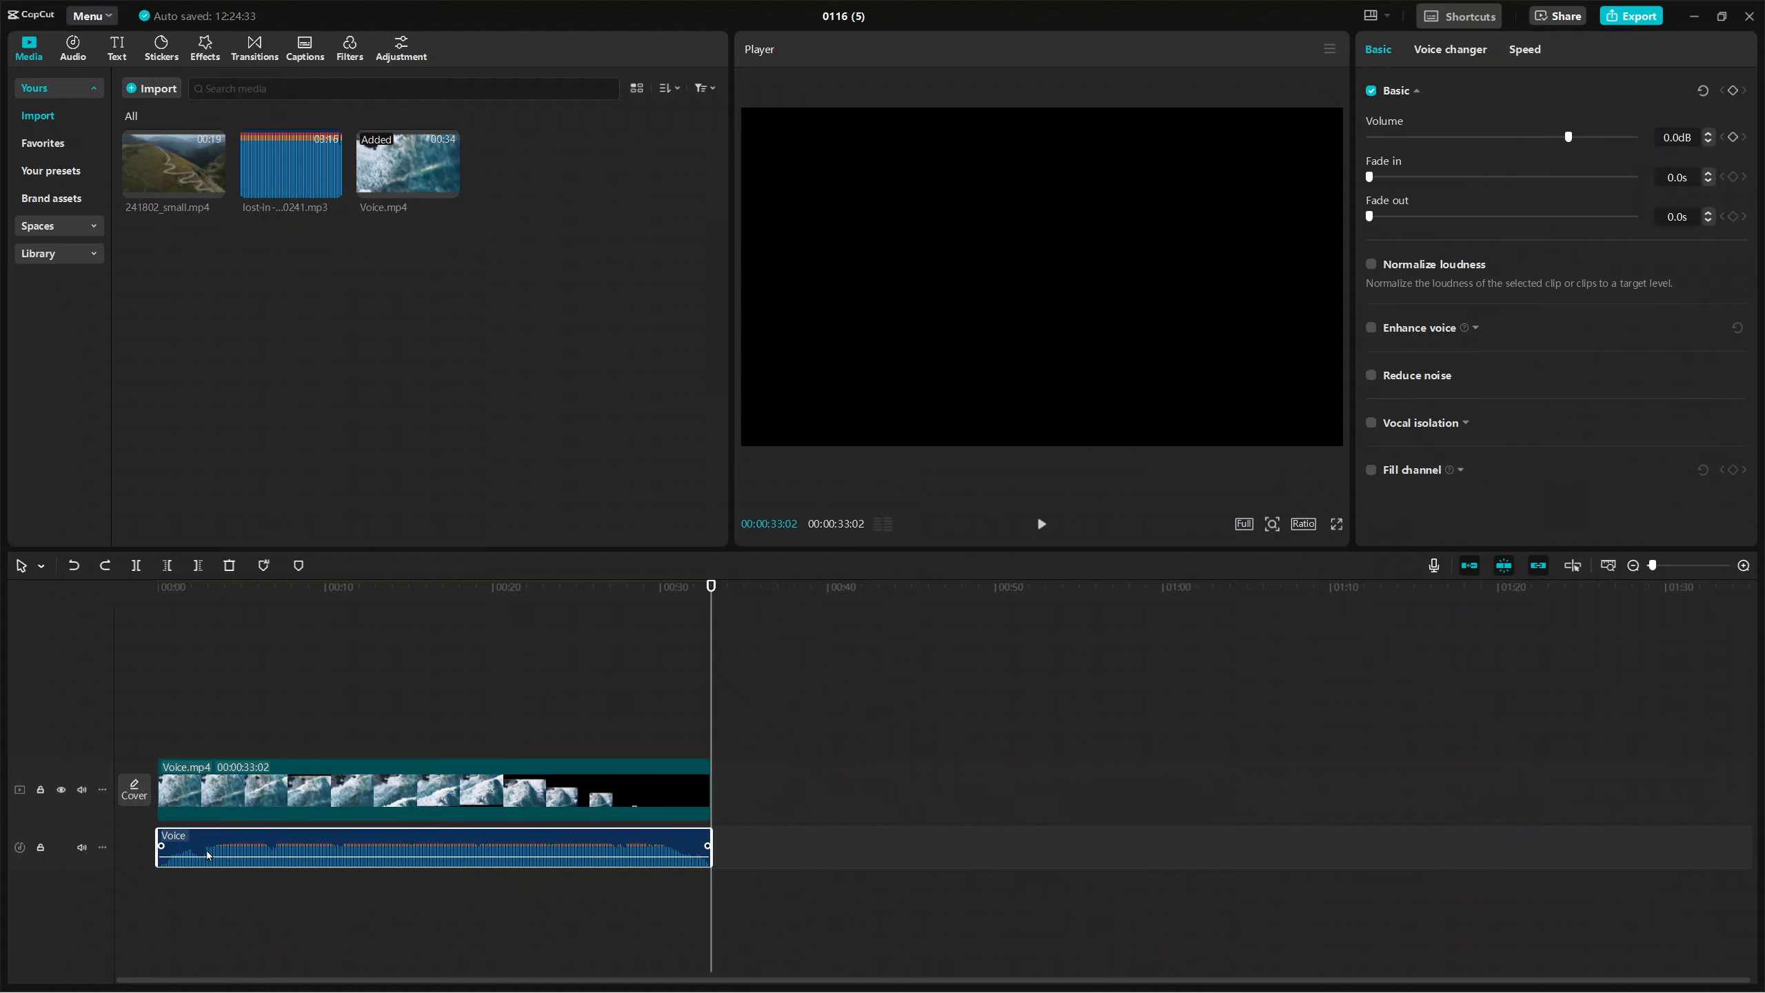
click(719, 843)
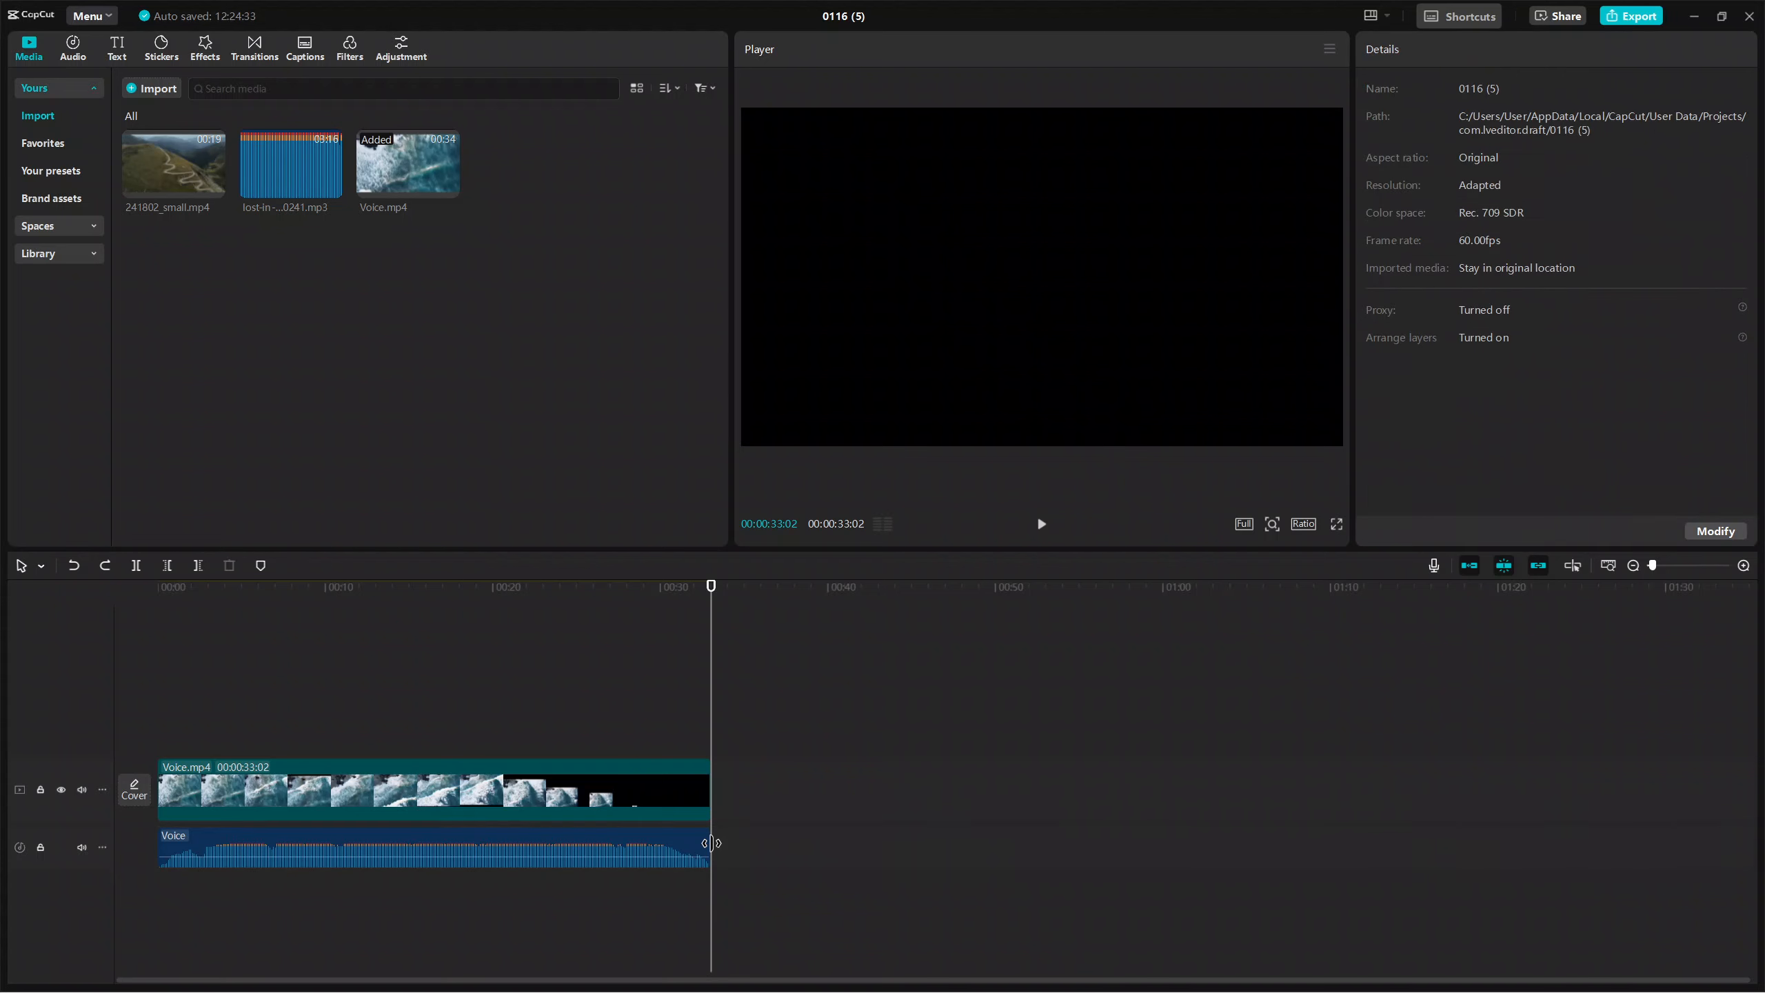
click(681, 846)
mouse_move(712, 842)
mouse_down()
mouse_move(344, 861)
mouse_move(780, 870)
mouse_move(692, 865)
mouse_up()
drag(438, 862, 477, 862)
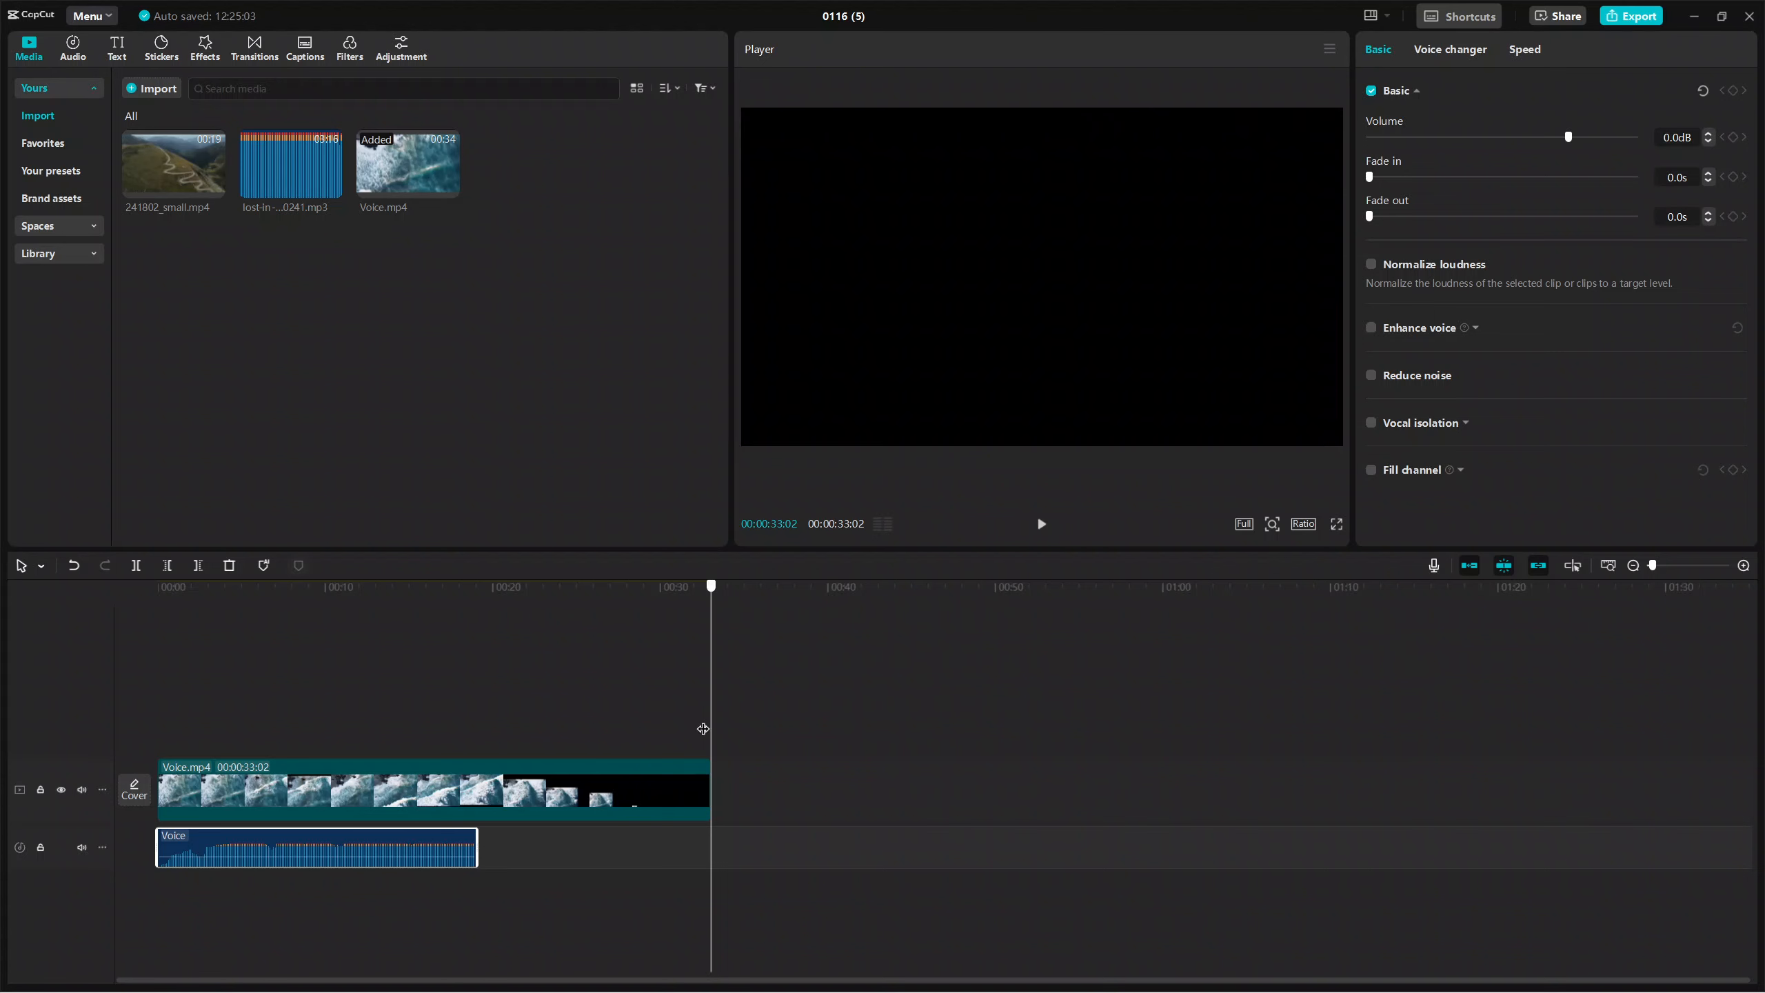
- Return the playhead to the start of the timeline and play the video with the shortened audio
drag(707, 728, 135, 754)
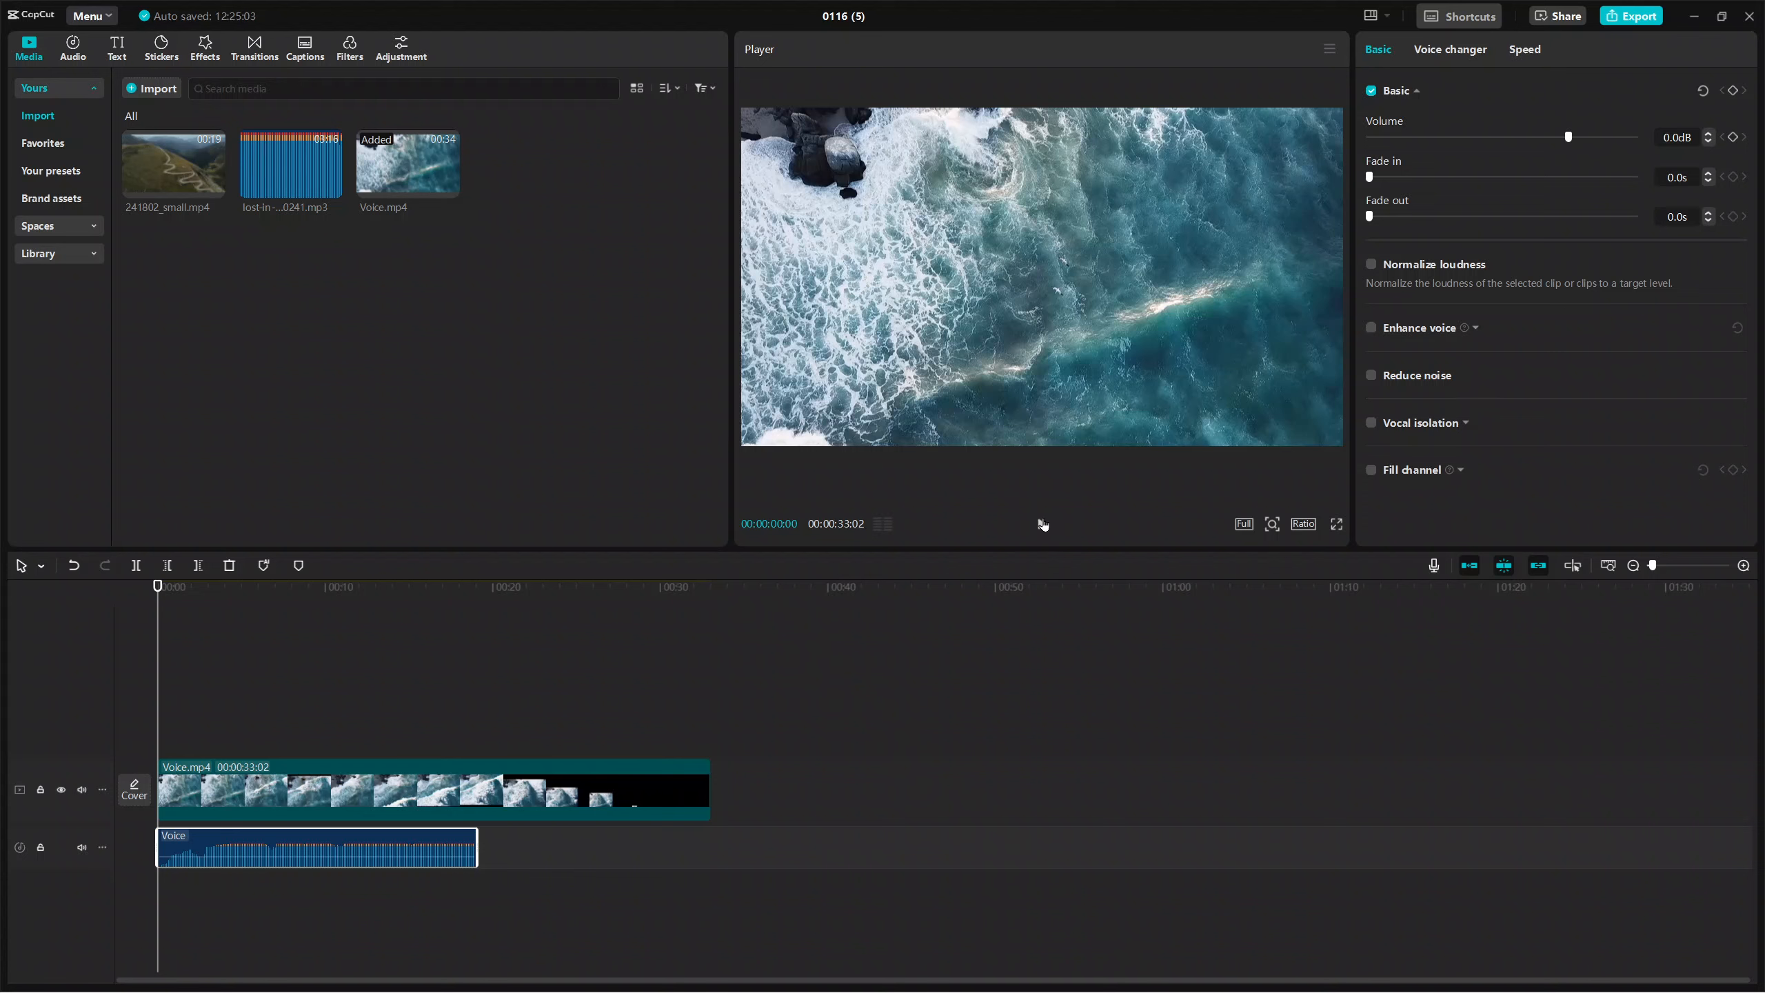
click(1042, 524)
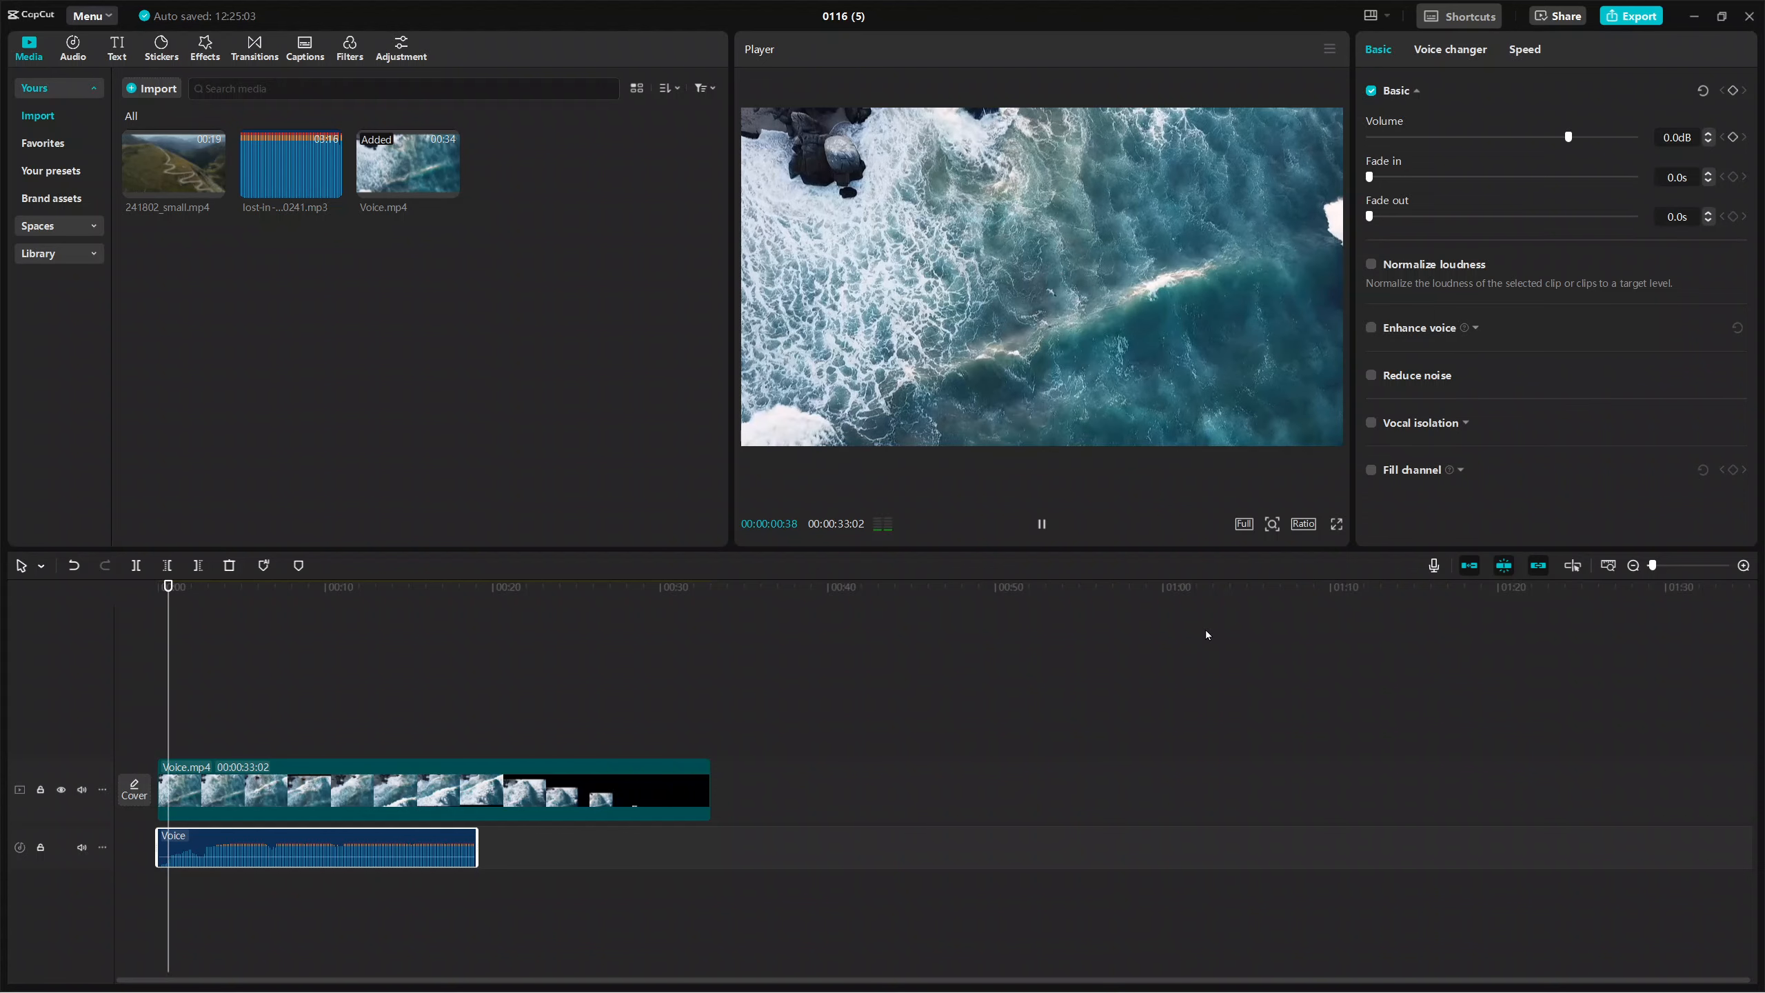